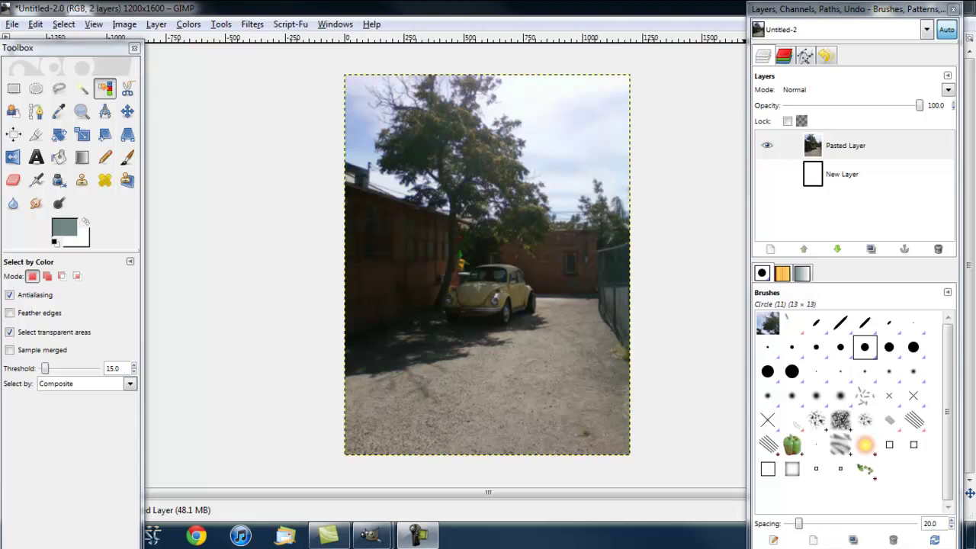
# - Apply a Gaussian Blur with a 5.0 px horizontal and vertical radius to the Pasted Layer using the RLE method
pyautogui.click(820, 149)
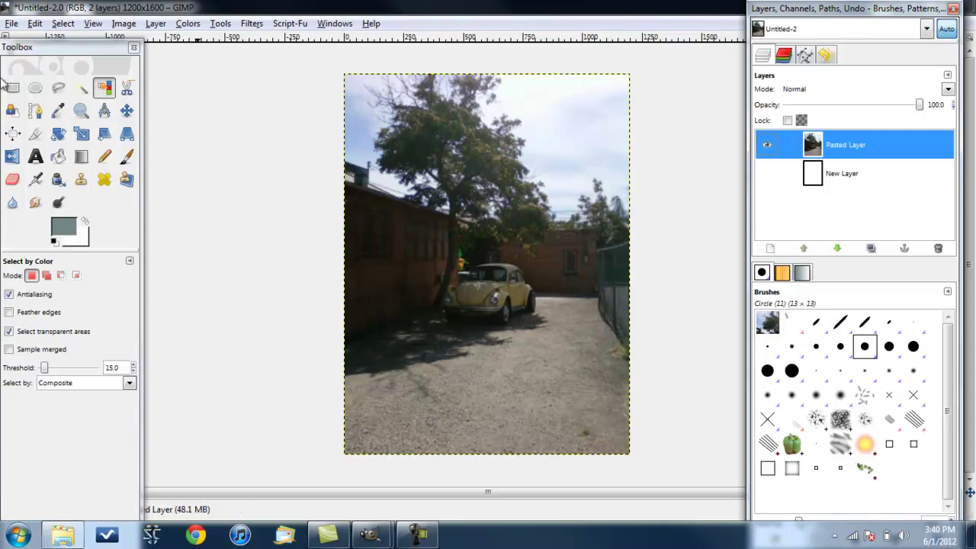
pyautogui.click(252, 24)
pyautogui.moveTo(372, 106)
pyautogui.click(488, 122)
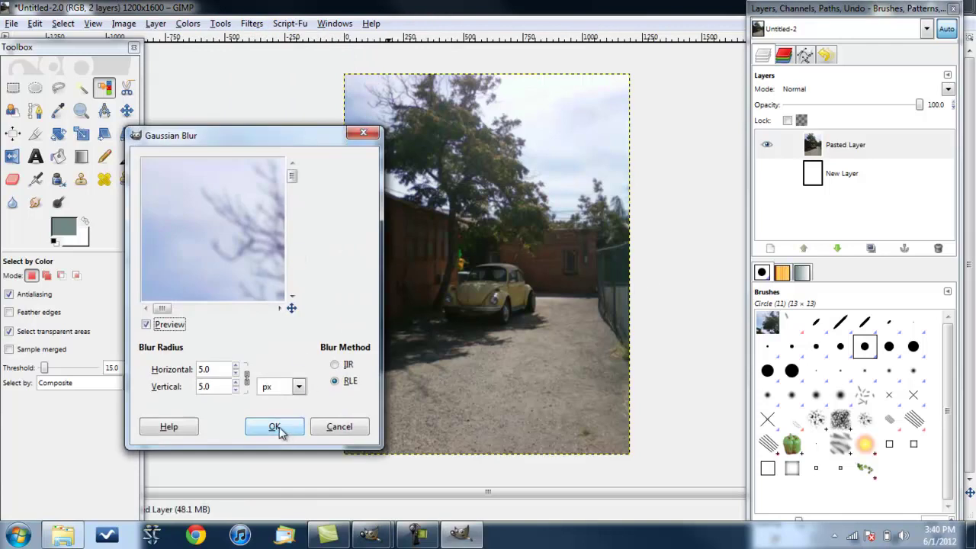
pyautogui.moveTo(254, 137); pyautogui.dragTo(282, 89)
pyautogui.click(302, 381)
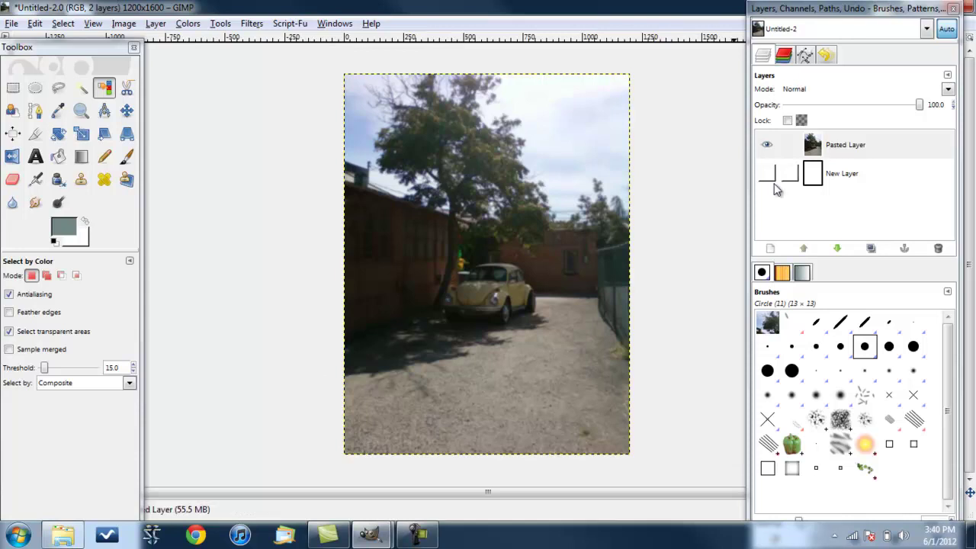
# - Duplicate the blurred Pasted Layer twice, hide both copies, and select the original Pasted Layer
pyautogui.click(845, 143)
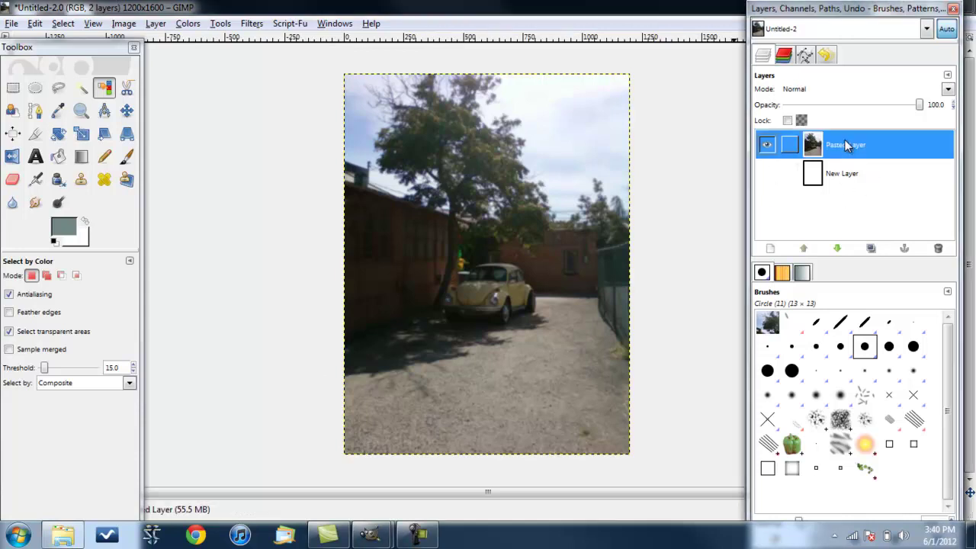
pyautogui.click(871, 250)
pyautogui.click(872, 250)
pyautogui.click(768, 174)
pyautogui.click(767, 145)
pyautogui.click(828, 202)
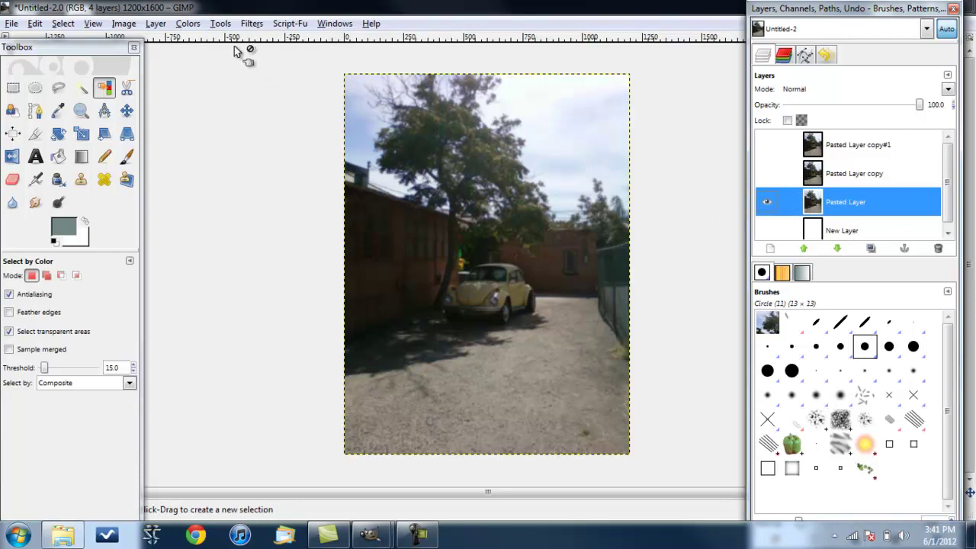
# - Open the Threshold adjustment for the Pasted Layer and compare lower cutoffs between 32 and 194 in the preview
pyautogui.click(188, 23)
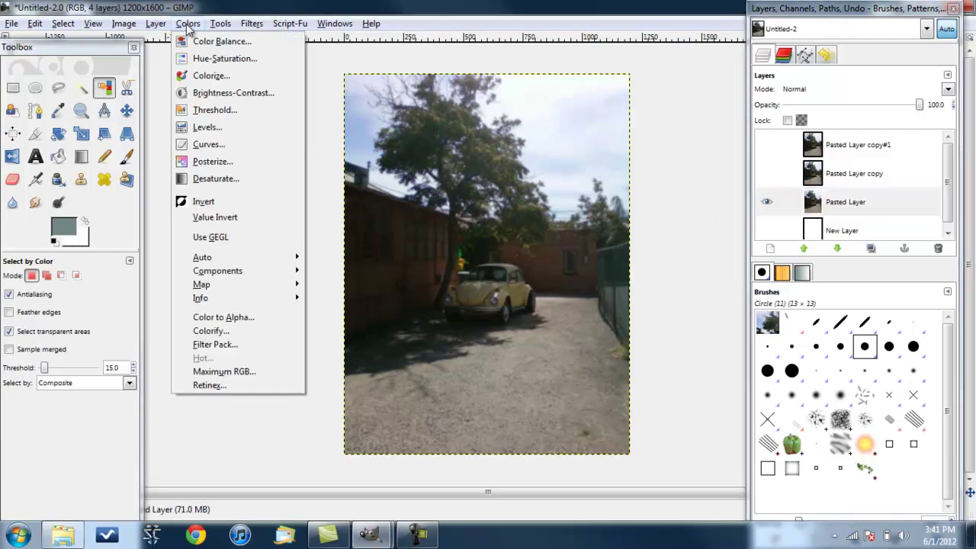
pyautogui.click(214, 112)
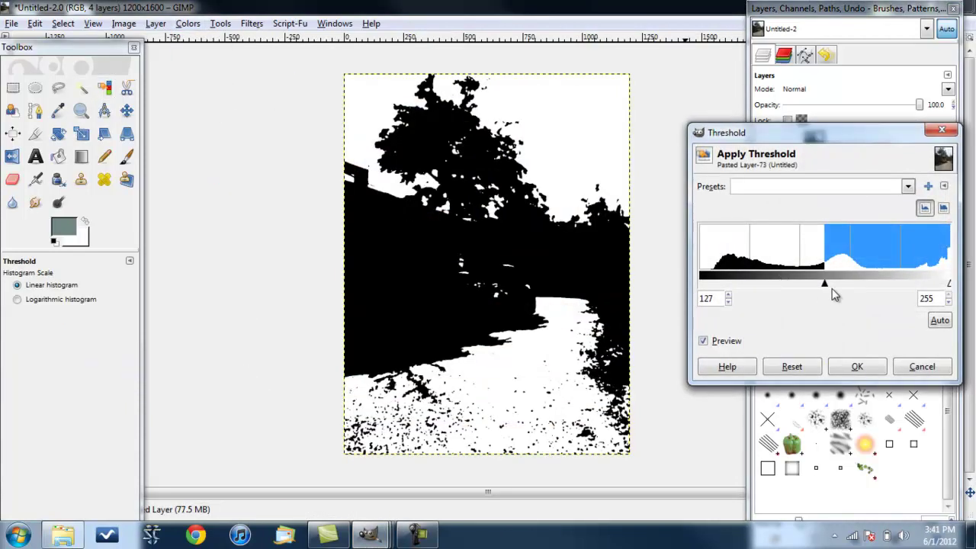
pyautogui.click(733, 283)
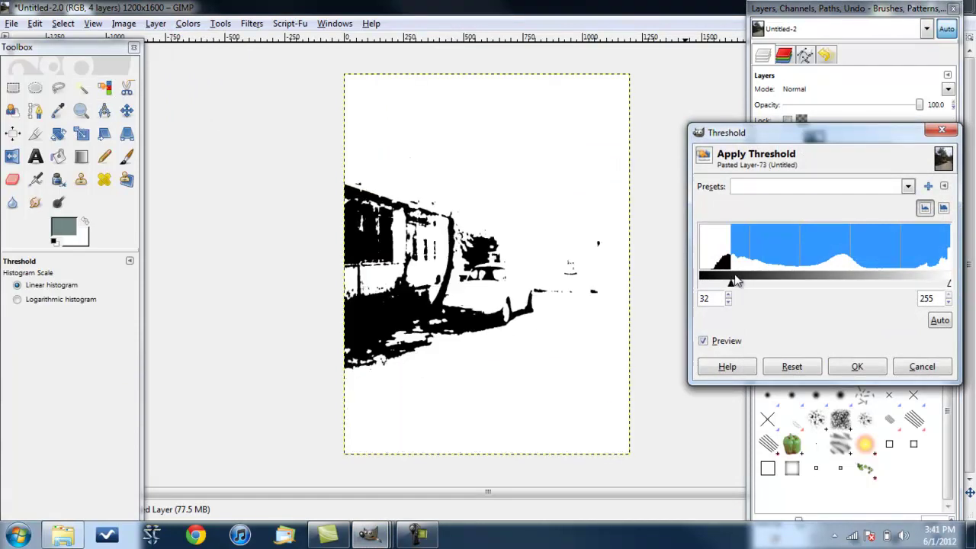
pyautogui.click(790, 281)
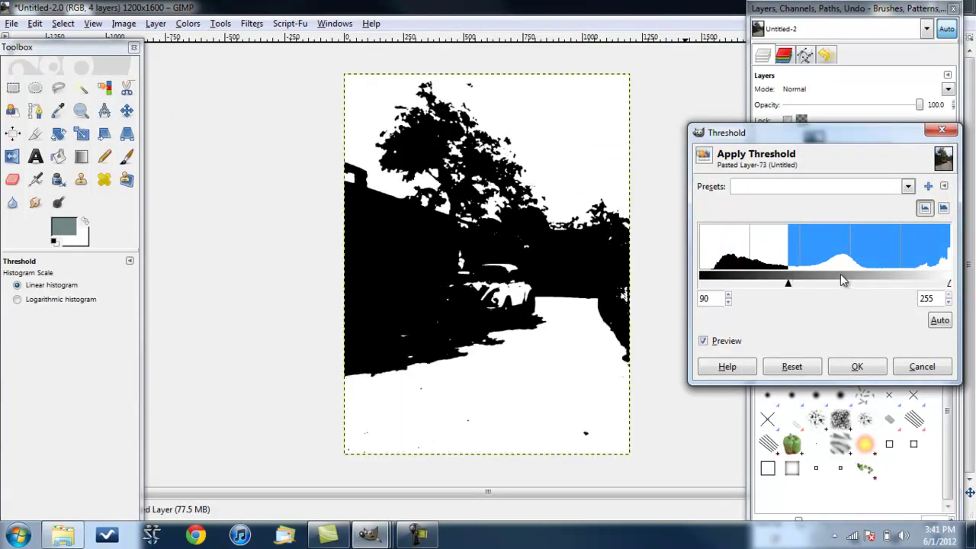
pyautogui.click(840, 276)
pyautogui.click(918, 281)
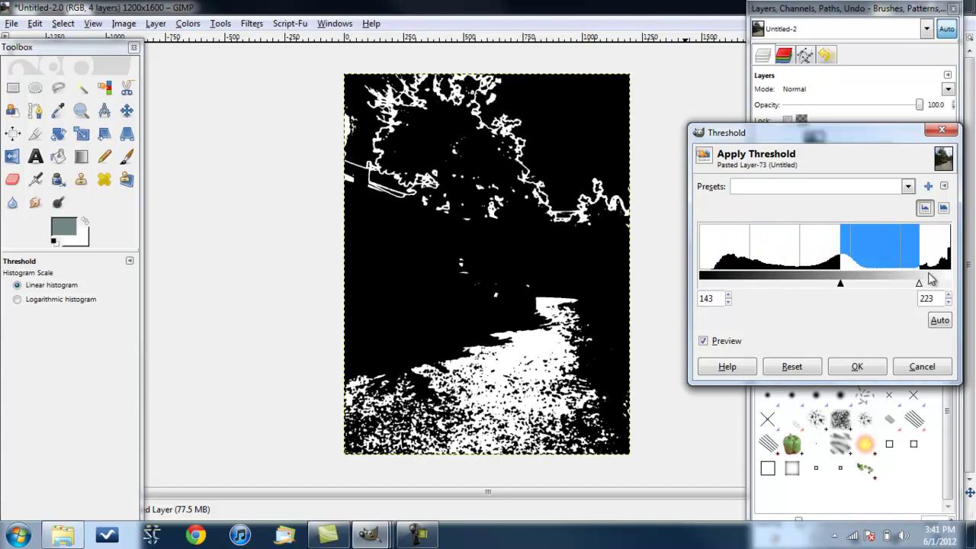
pyautogui.moveTo(919, 284); pyautogui.dragTo(951, 283)
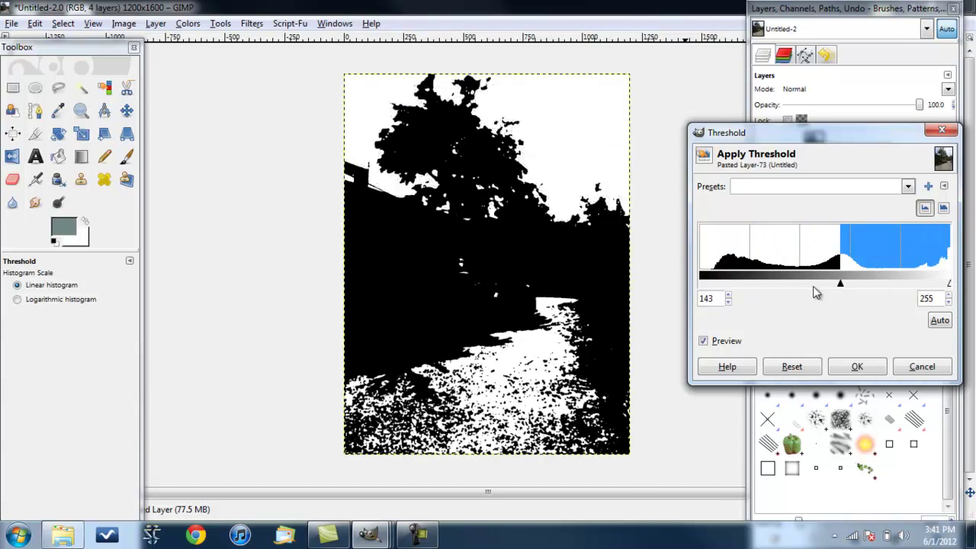
pyautogui.moveTo(770, 286); pyautogui.dragTo(793, 281)
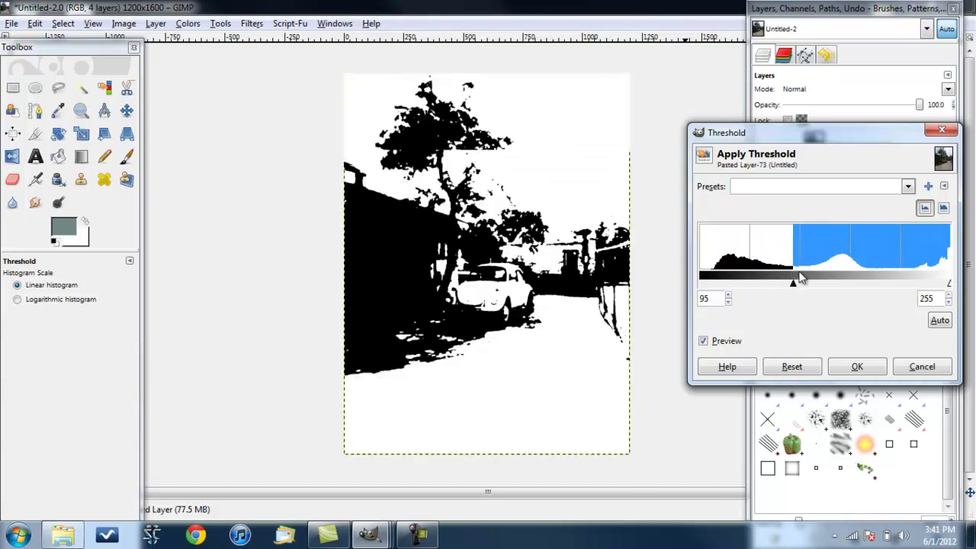
pyautogui.click(845, 282)
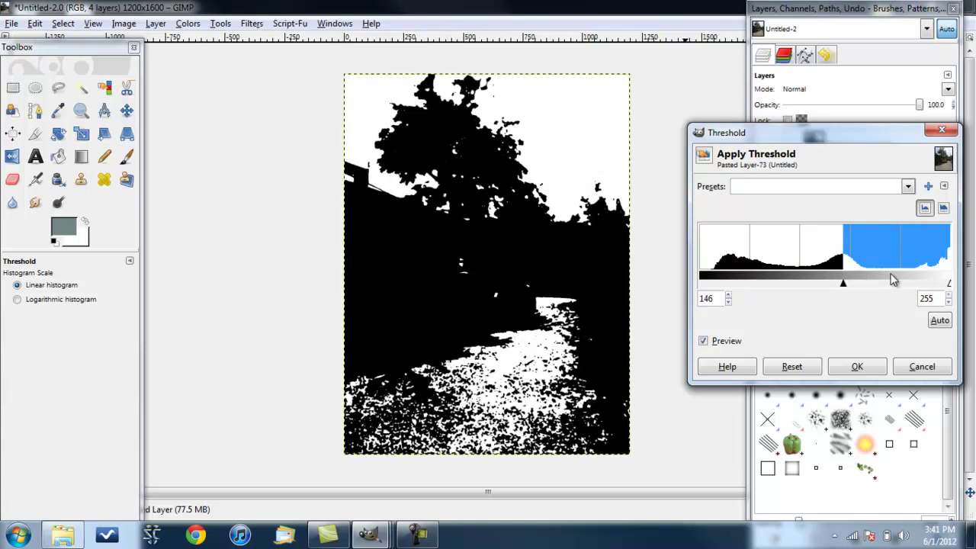
pyautogui.click(890, 282)
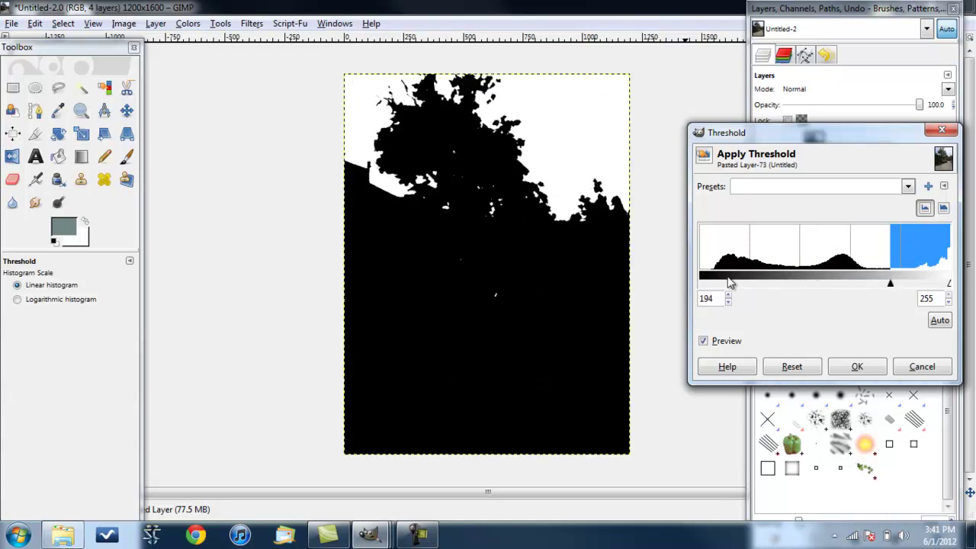
pyautogui.click(735, 282)
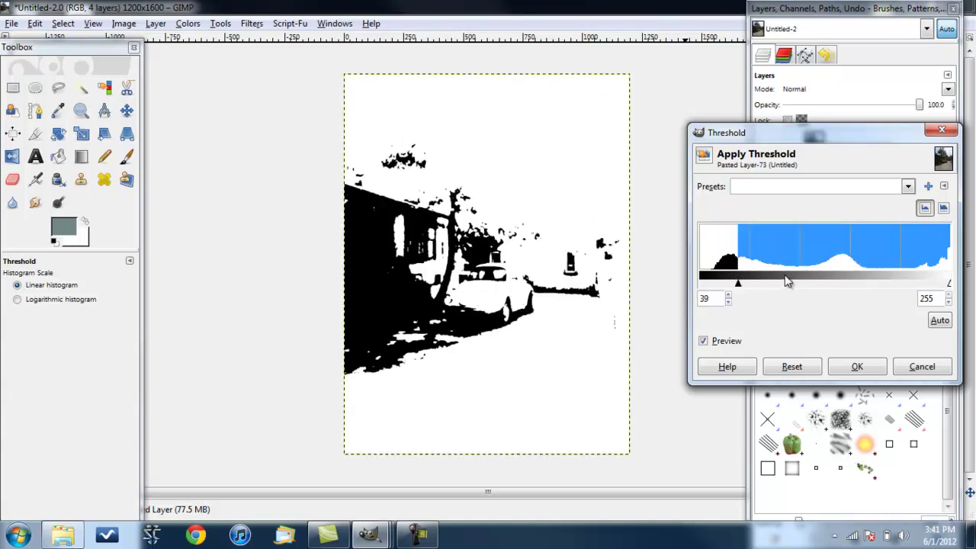
pyautogui.moveTo(784, 282); pyautogui.dragTo(844, 284)
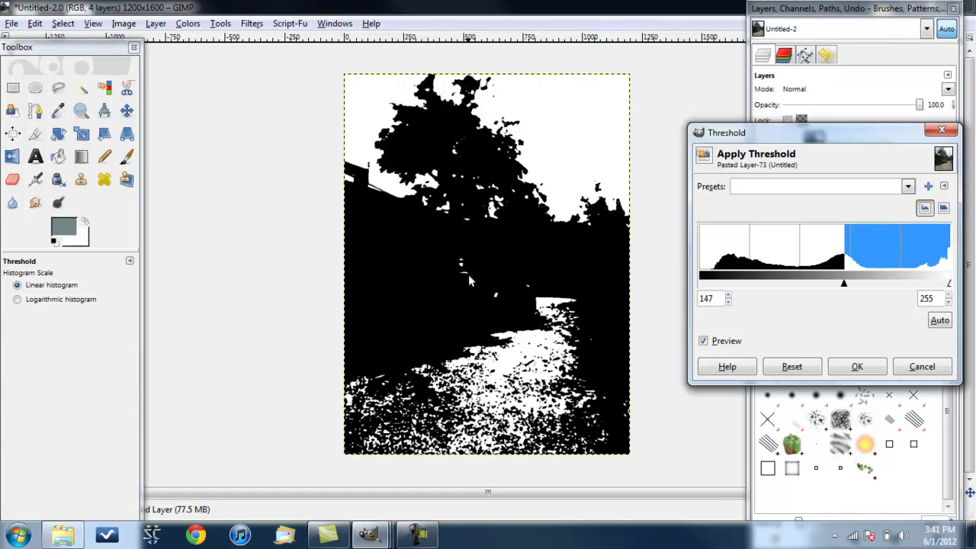
# - Set the lower threshold to 91 with the upper limit at 255 and apply it to the Pasted Layer
pyautogui.click(790, 279)
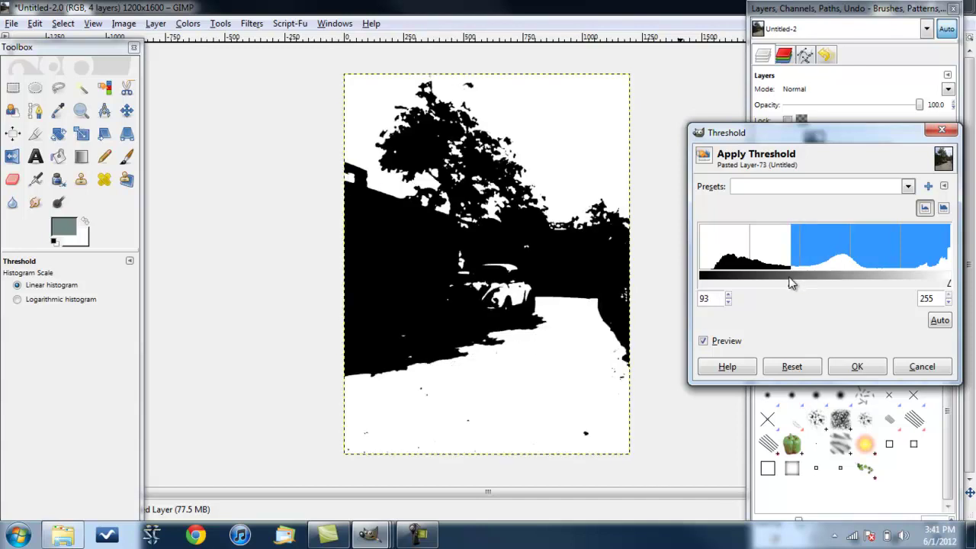
pyautogui.moveTo(790, 283); pyautogui.dragTo(789, 282)
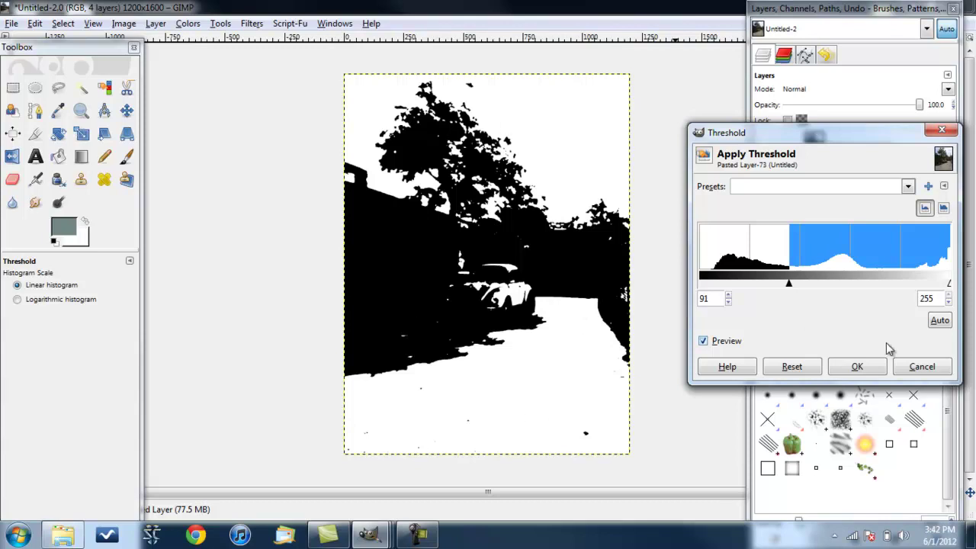
pyautogui.click(857, 369)
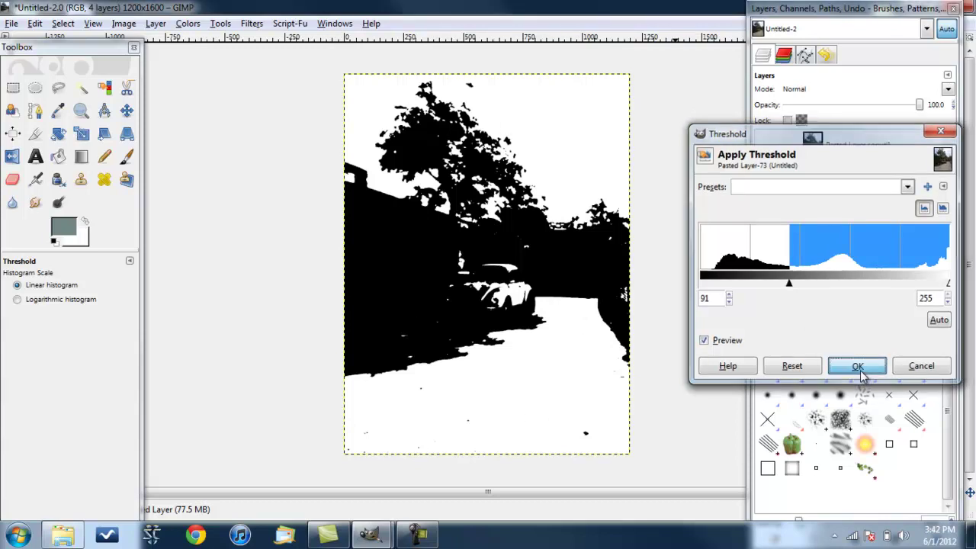
# - Choose the Select by Color tool and set the foreground color to the medium sky blue from the saved colors
pyautogui.click(105, 87)
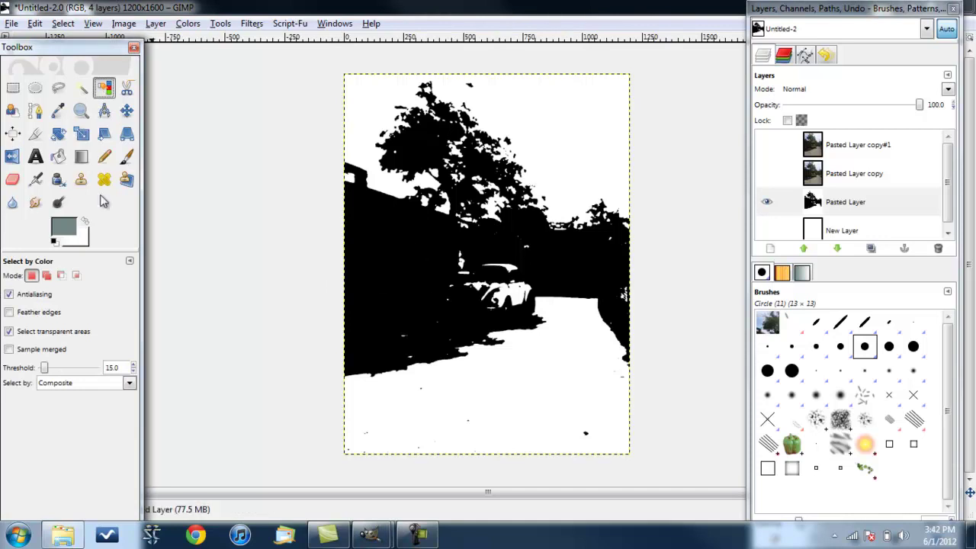
pyautogui.click(62, 233)
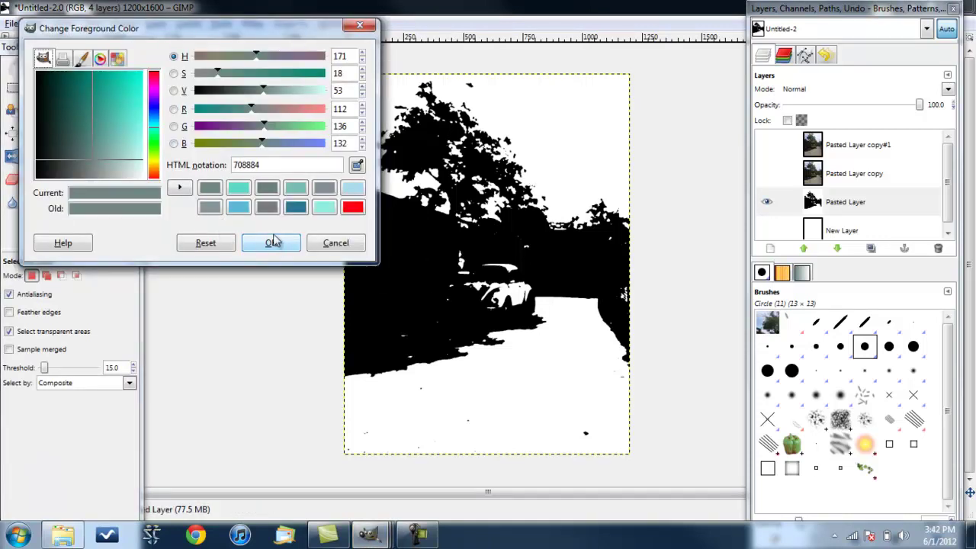
pyautogui.click(240, 208)
pyautogui.click(241, 189)
pyautogui.click(241, 208)
pyautogui.click(276, 242)
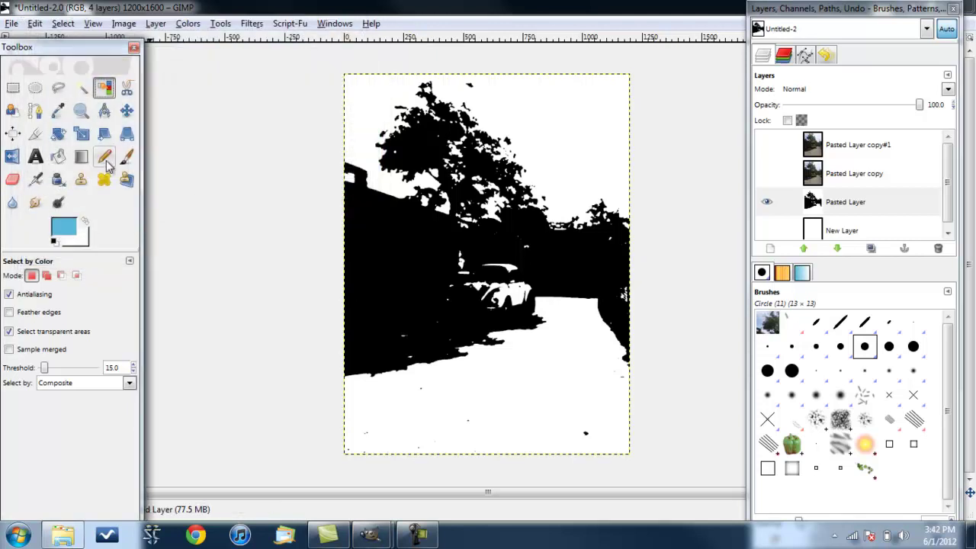
# - Select all black areas of the Pasted Layer by color, bucket-fill them with the blue foreground color, and clear the selection
pyautogui.click(393, 259)
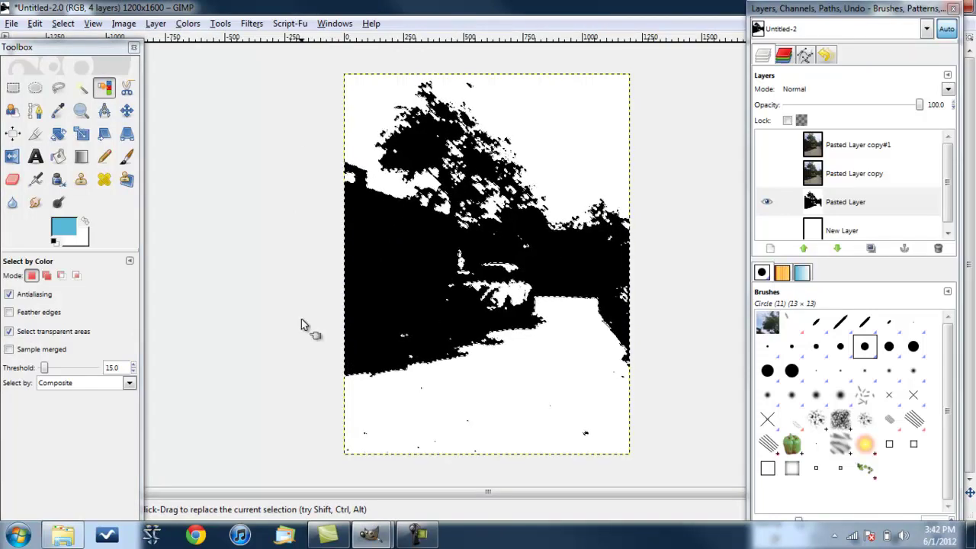
pyautogui.hotkey('shift', 'b')
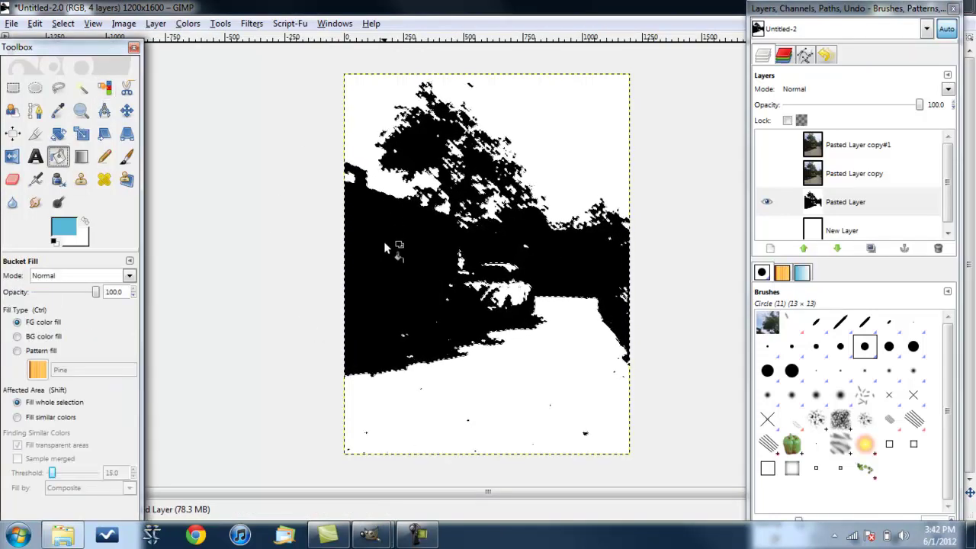
pyautogui.click(398, 257)
pyautogui.click(62, 23)
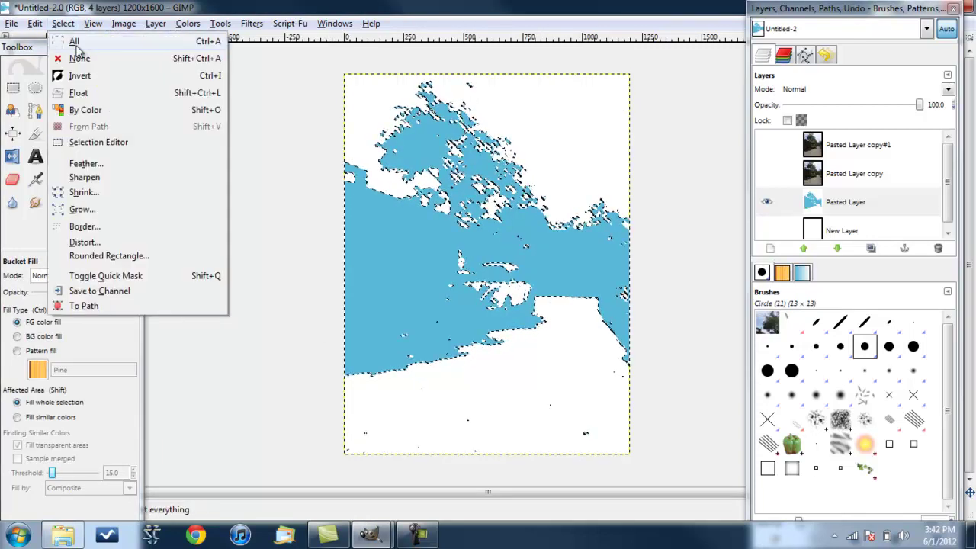
pyautogui.click(79, 59)
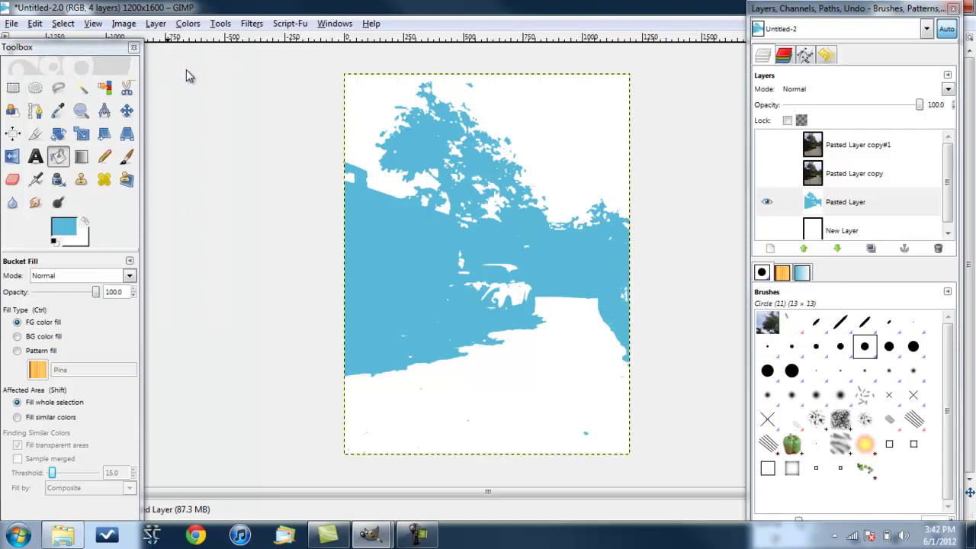
# - Select all white areas of the Pasted Layer by color, delete them to transparency, and clear the selection
pyautogui.click(104, 88)
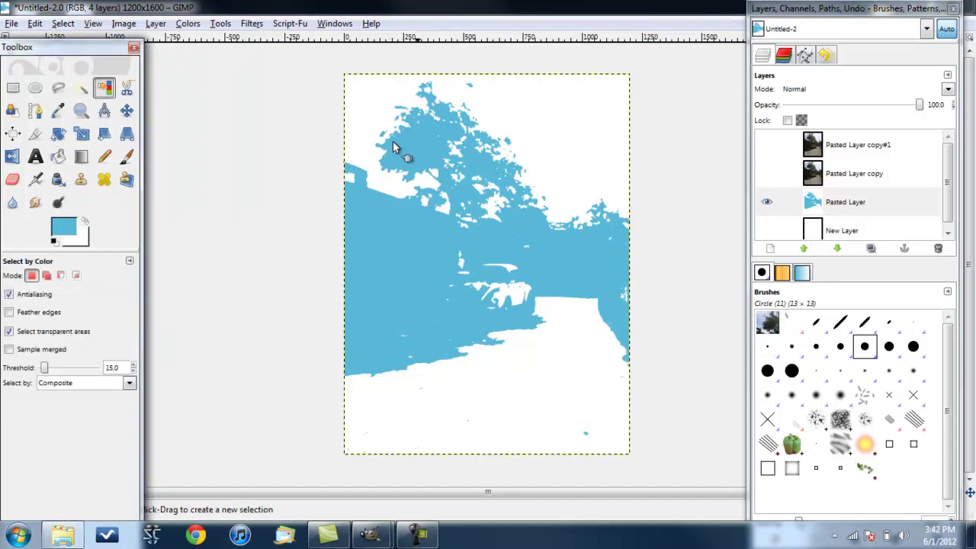
pyautogui.click(584, 145)
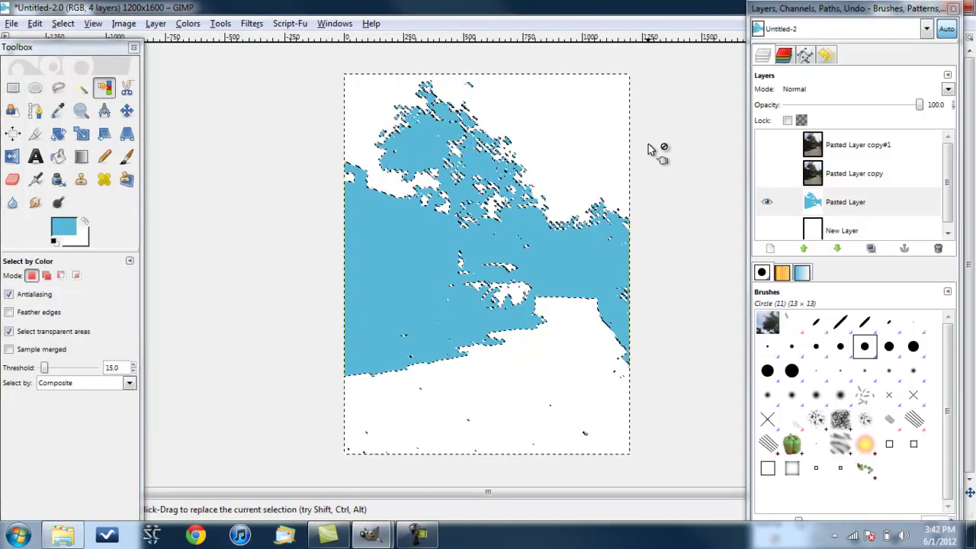
pyautogui.press('Delete')
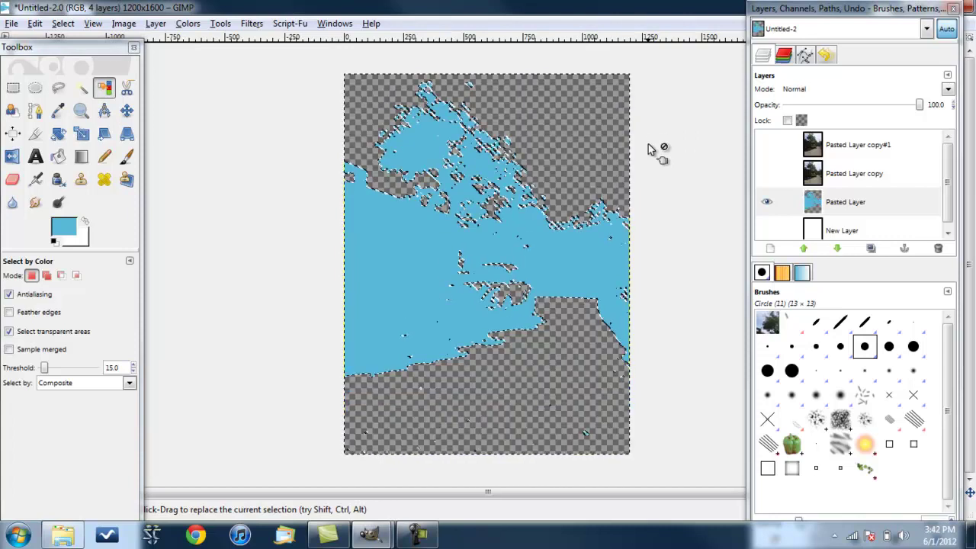
pyautogui.click(62, 23)
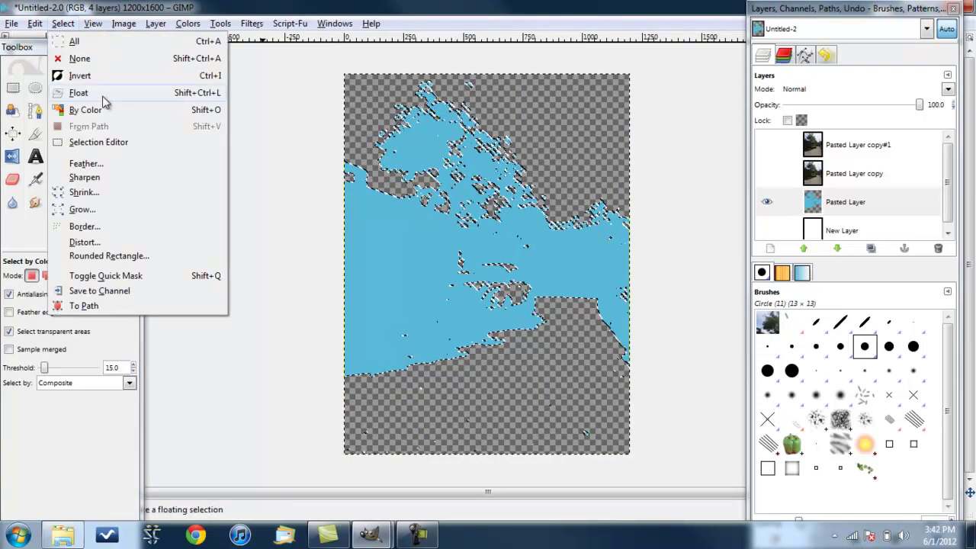
pyautogui.click(80, 59)
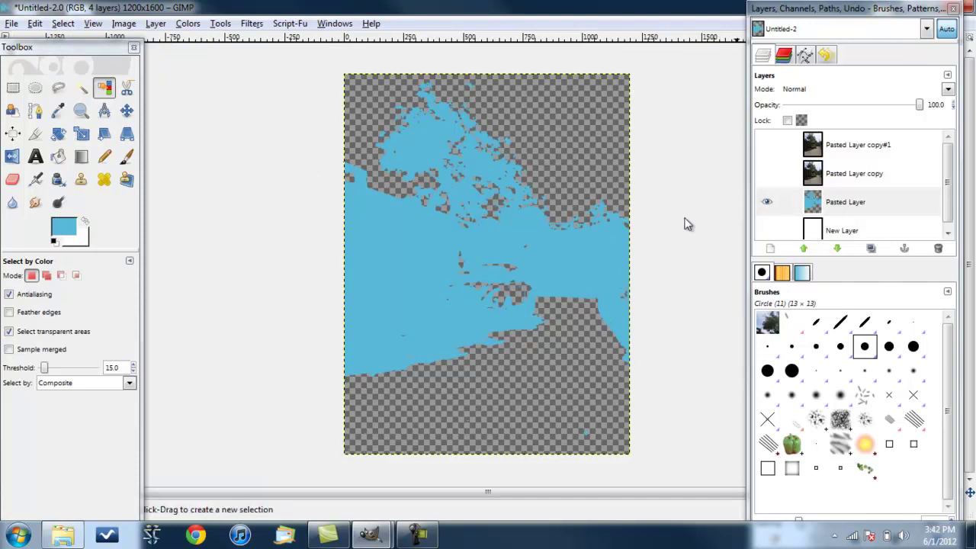
# - Hide the blue Pasted Layer, then select Pasted Layer copy and make it visible
pyautogui.click(766, 201)
pyautogui.click(767, 173)
pyautogui.click(767, 173)
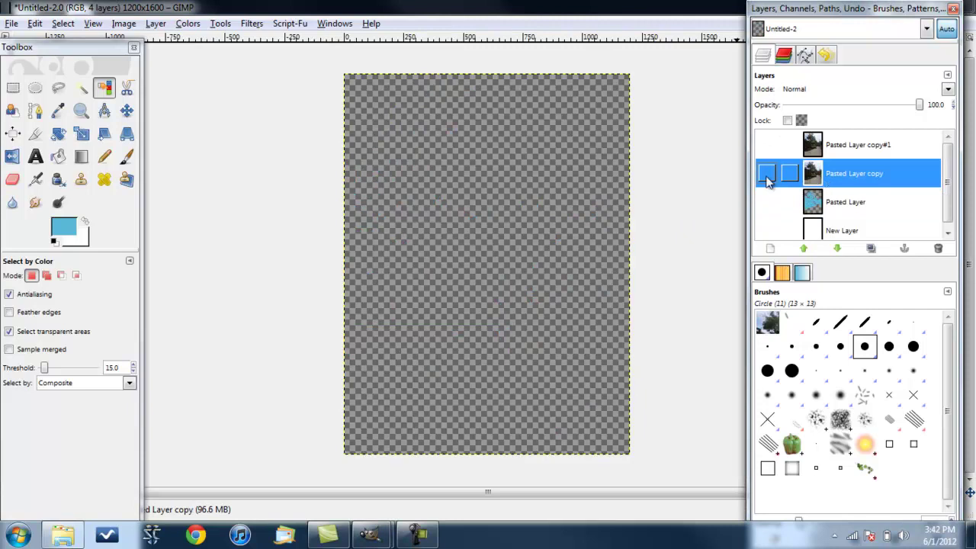
# - Apply a Threshold to Pasted Layer copy with the range set to 54–255
pyautogui.click(123, 23)
pyautogui.moveTo(187, 23)
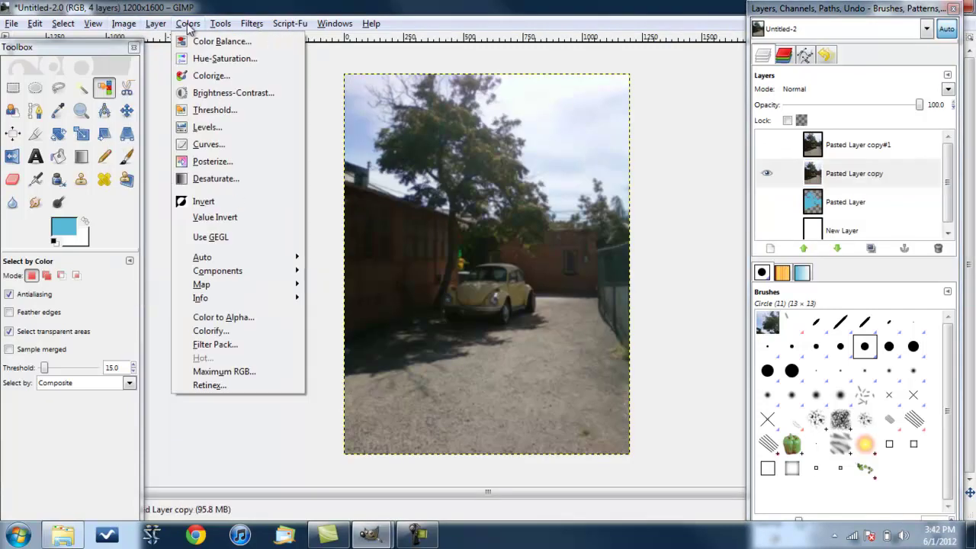
pyautogui.click(214, 110)
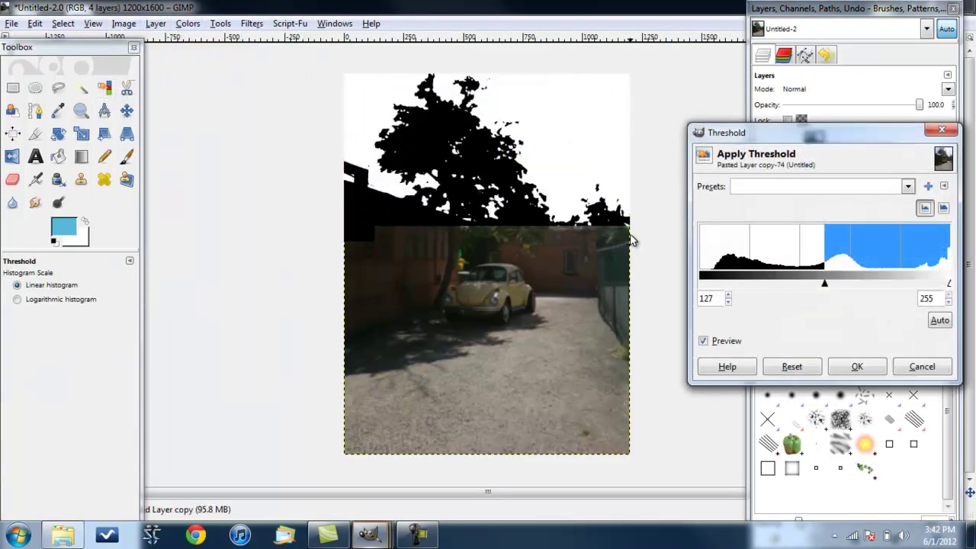
pyautogui.click(783, 278)
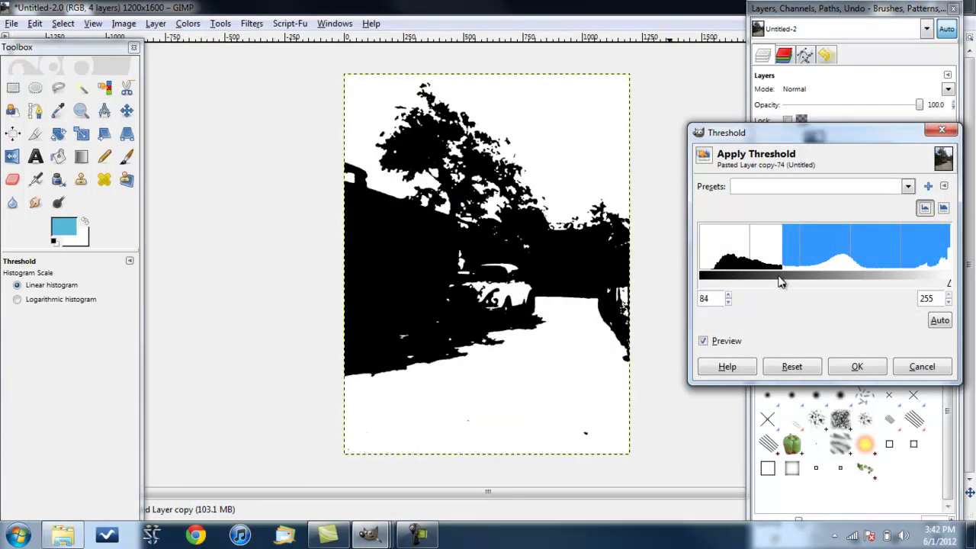
pyautogui.moveTo(786, 286); pyautogui.dragTo(753, 285)
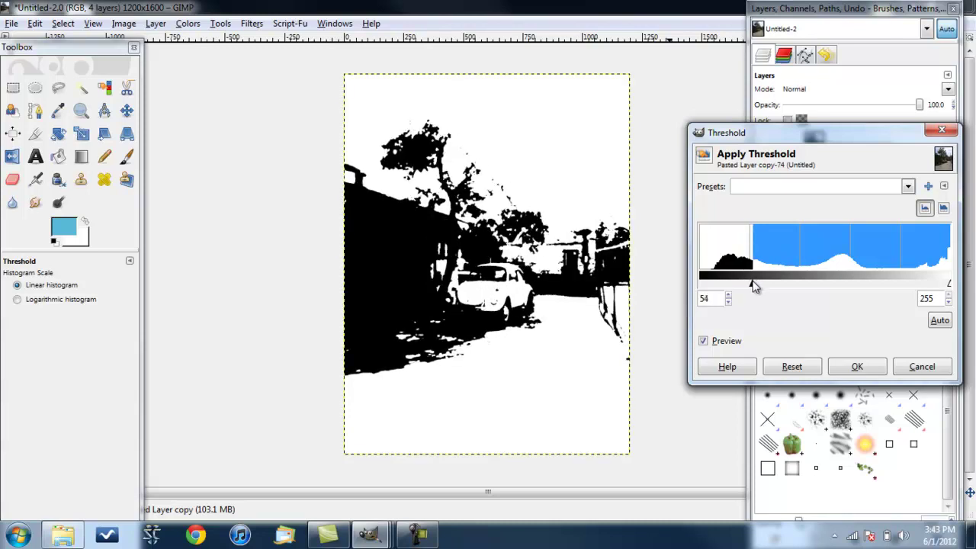
pyautogui.click(853, 367)
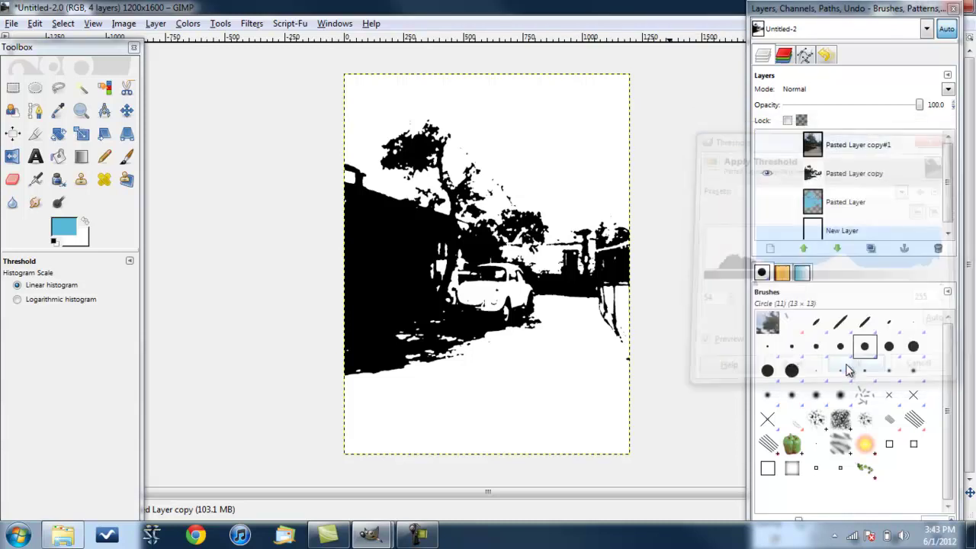
# - Select all black areas of Pasted Layer copy by color and bucket-fill them with the gray foreground color 7c8487
pyautogui.click(105, 88)
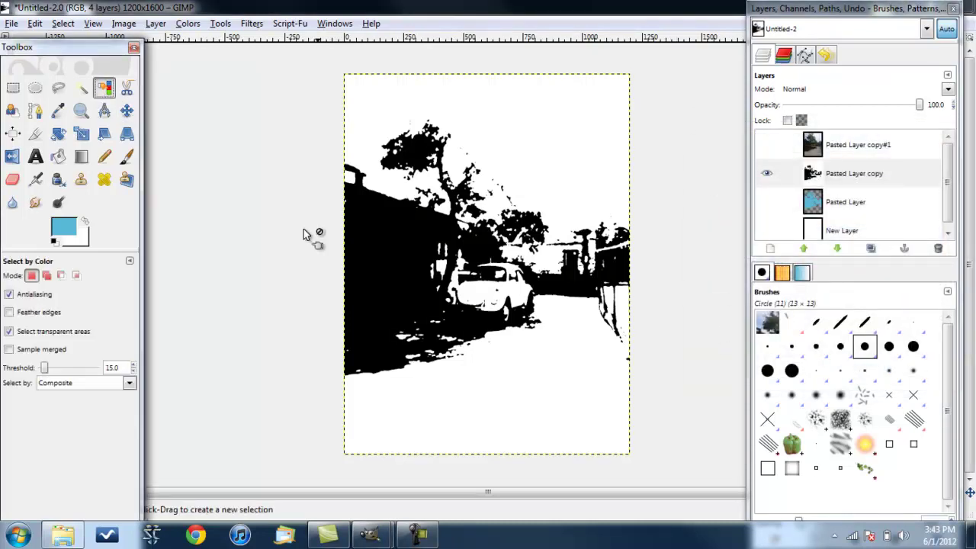
pyautogui.click(378, 250)
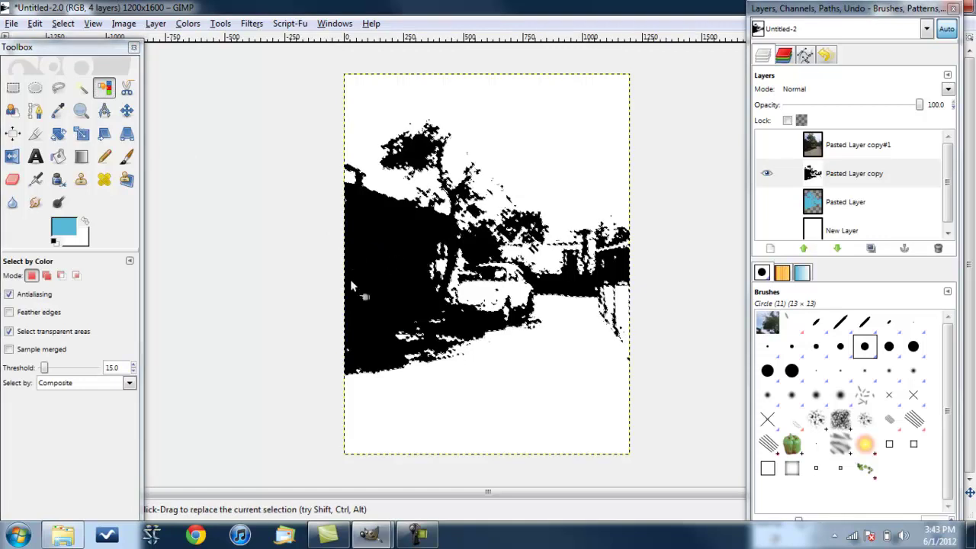
pyautogui.click(66, 227)
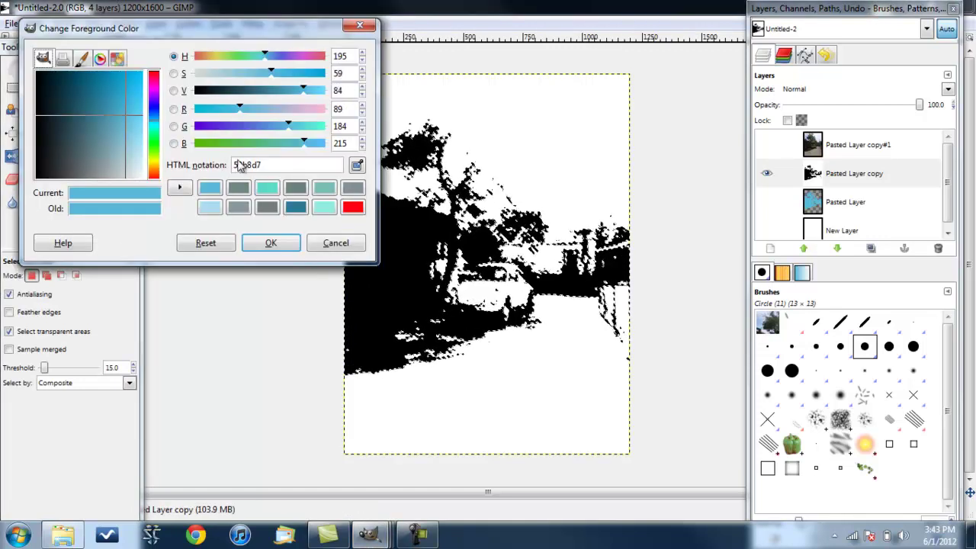
pyautogui.click(103, 159)
pyautogui.moveTo(103, 161)
pyautogui.mouseDown()
pyautogui.moveTo(113, 110)
pyautogui.moveTo(127, 132)
pyautogui.moveTo(119, 157)
pyautogui.moveTo(97, 152)
pyautogui.moveTo(108, 159)
pyautogui.moveTo(91, 155)
pyautogui.moveTo(93, 170)
pyautogui.mouseUp()
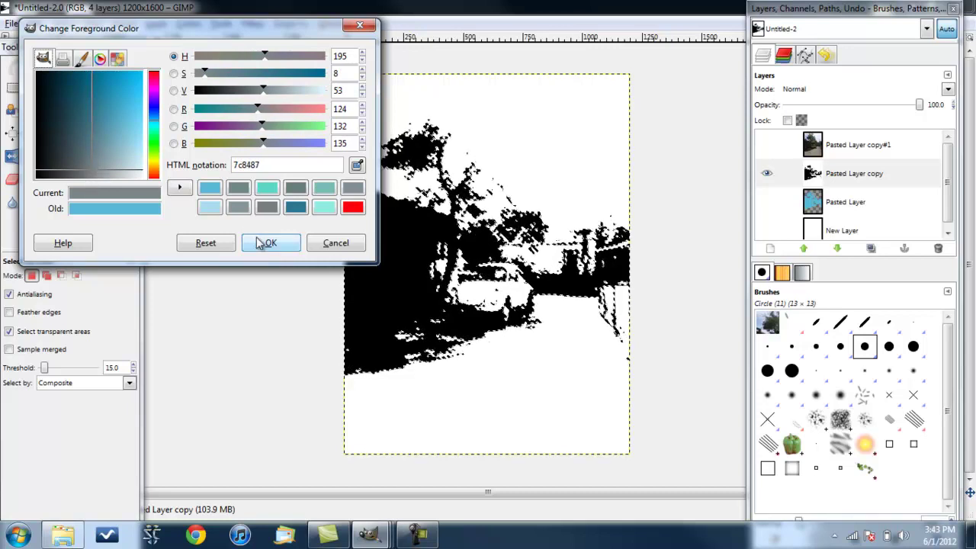
pyautogui.click(270, 243)
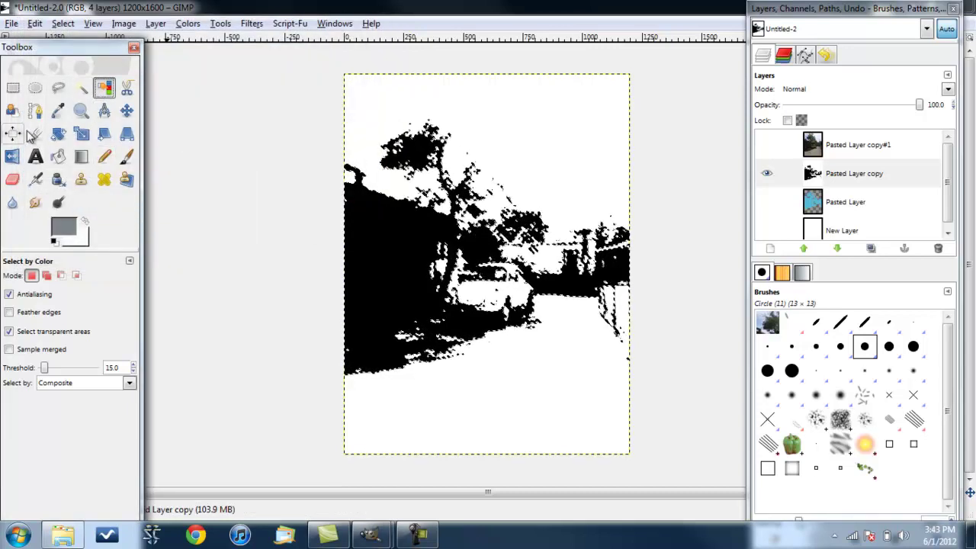
pyautogui.click(58, 157)
pyautogui.click(375, 250)
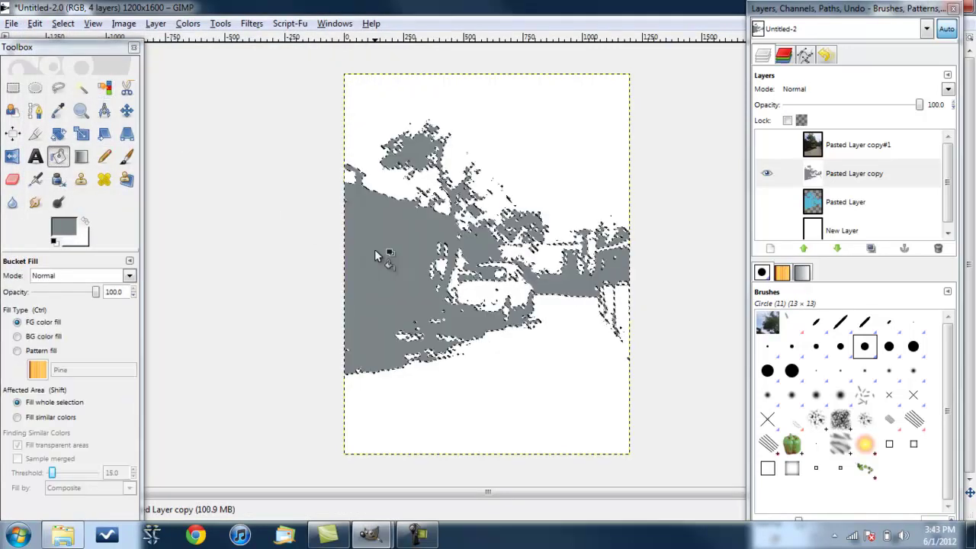
# - Select all white areas of Pasted Layer copy by color, delete them to transparency, and clear the selection
pyautogui.click(104, 88)
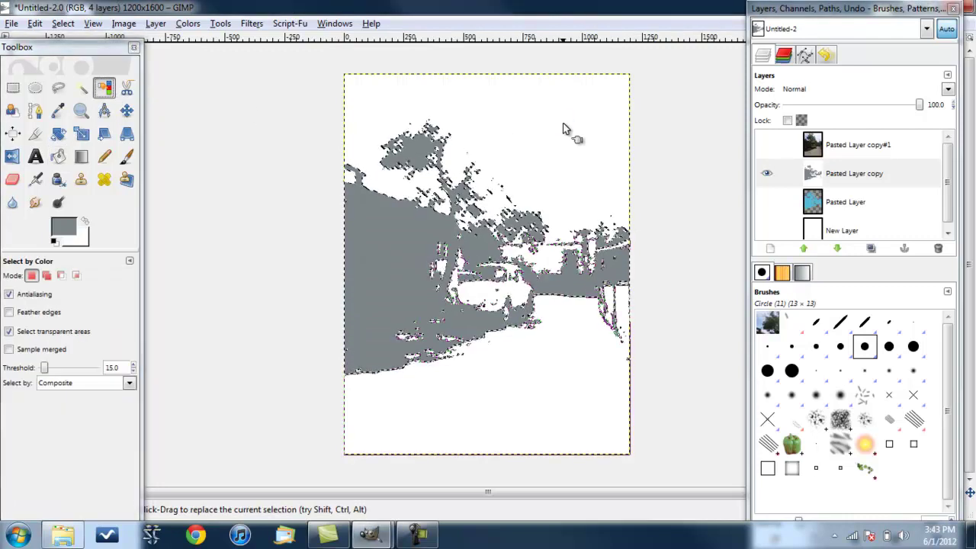
pyautogui.press('Delete')
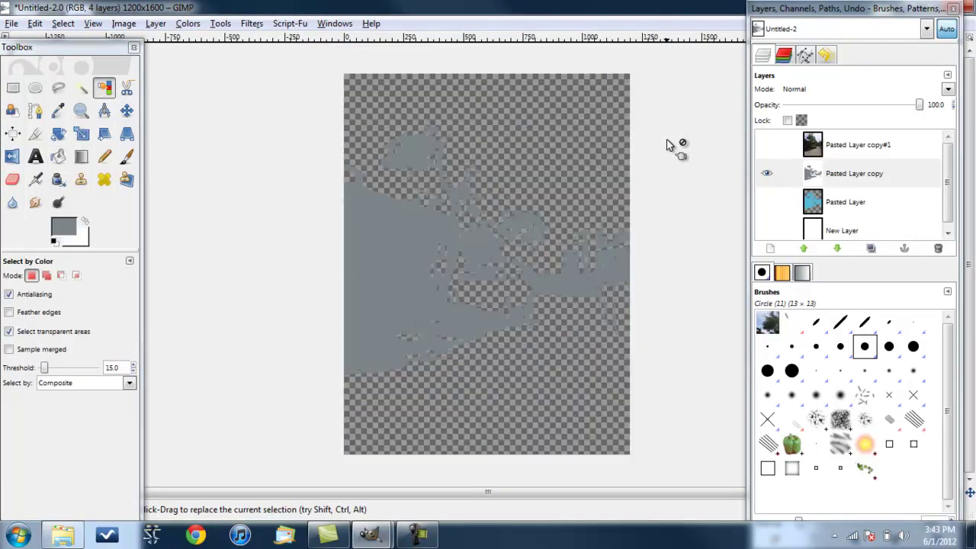
pyautogui.click(62, 24)
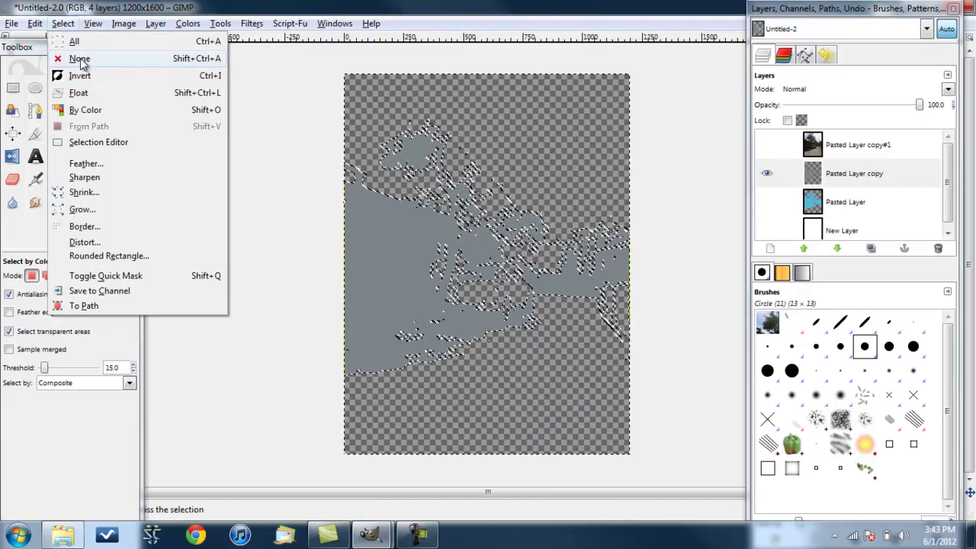
pyautogui.click(80, 59)
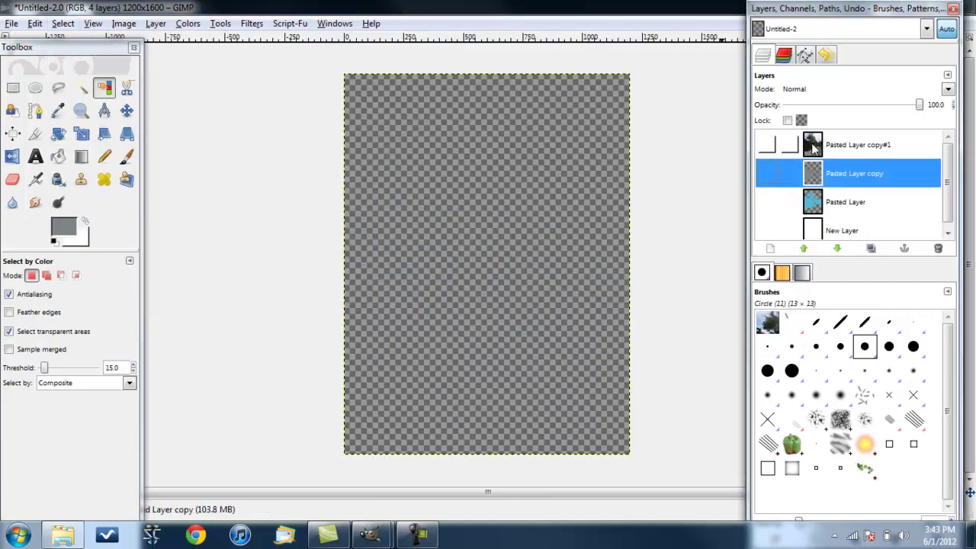
# - Make Pasted Layer copy#1 the only visible layer and apply a Threshold to it with the range set to 30–255
pyautogui.click(767, 144)
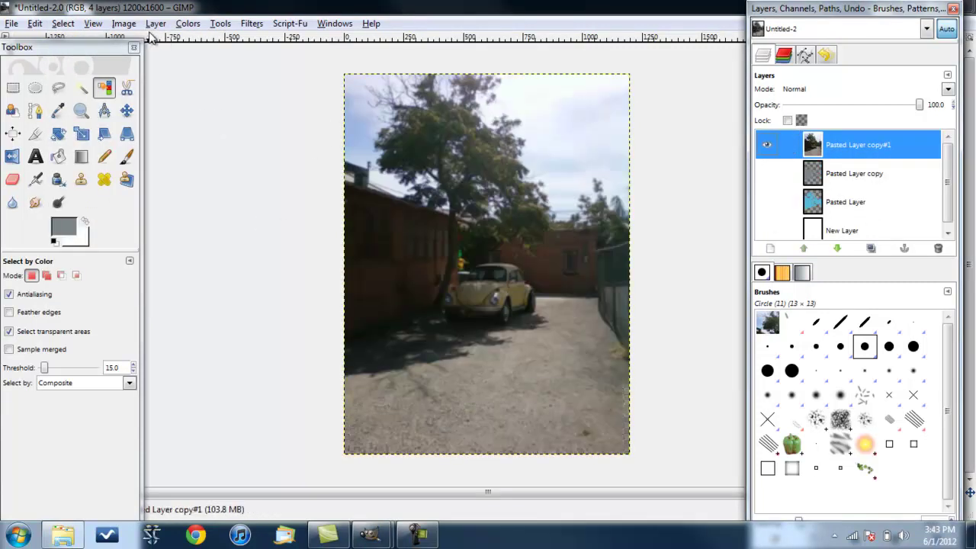
pyautogui.click(124, 23)
pyautogui.moveTo(188, 24)
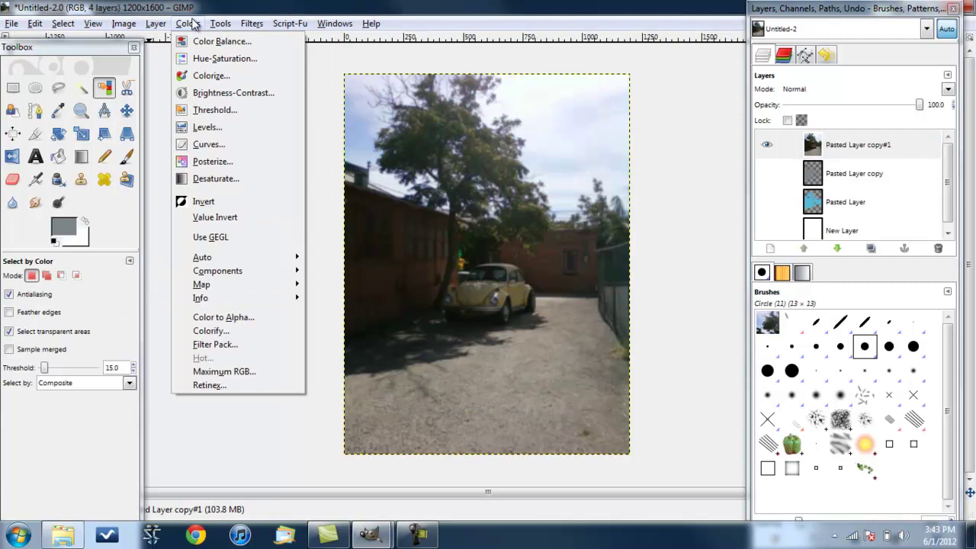
pyautogui.click(199, 111)
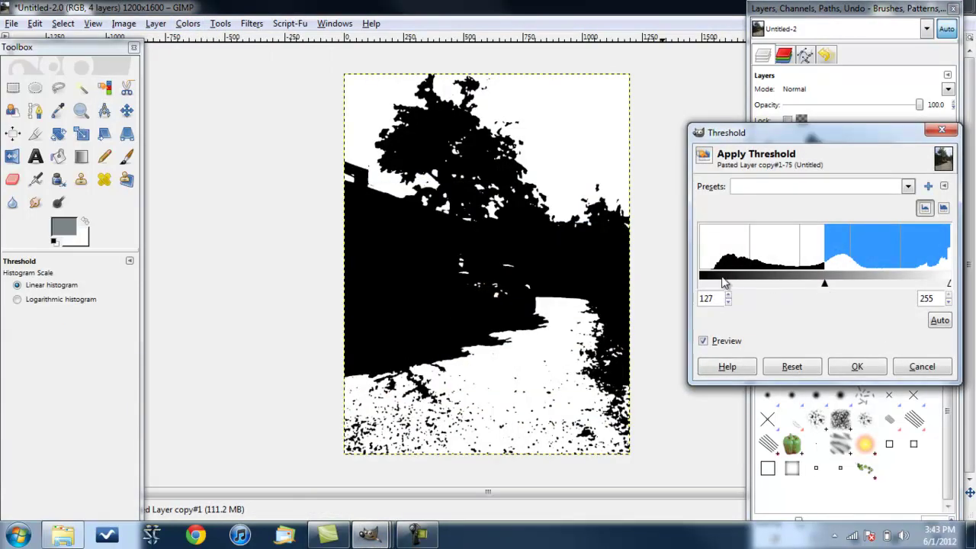
pyautogui.click(730, 283)
pyautogui.moveTo(729, 283)
pyautogui.mouseDown()
pyautogui.moveTo(746, 283)
pyautogui.moveTo(729, 287)
pyautogui.mouseUp()
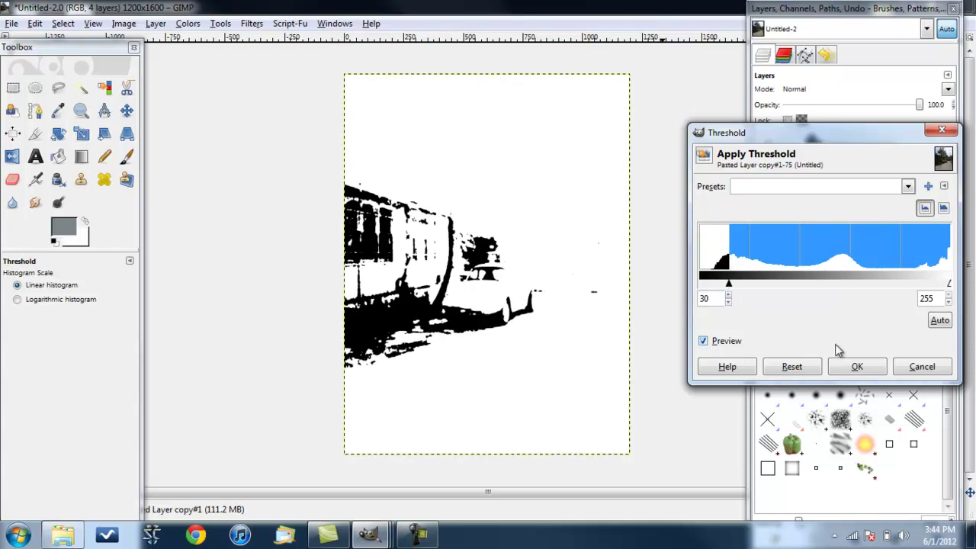
pyautogui.click(856, 368)
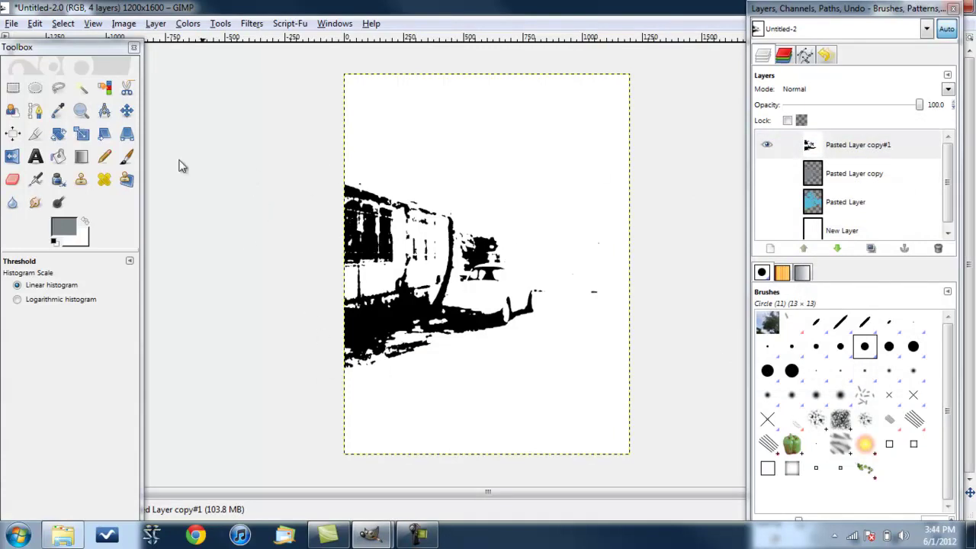
# - Select all white areas of Pasted Layer copy#1 by color, delete them to transparency, and clear the selection
pyautogui.click(104, 90)
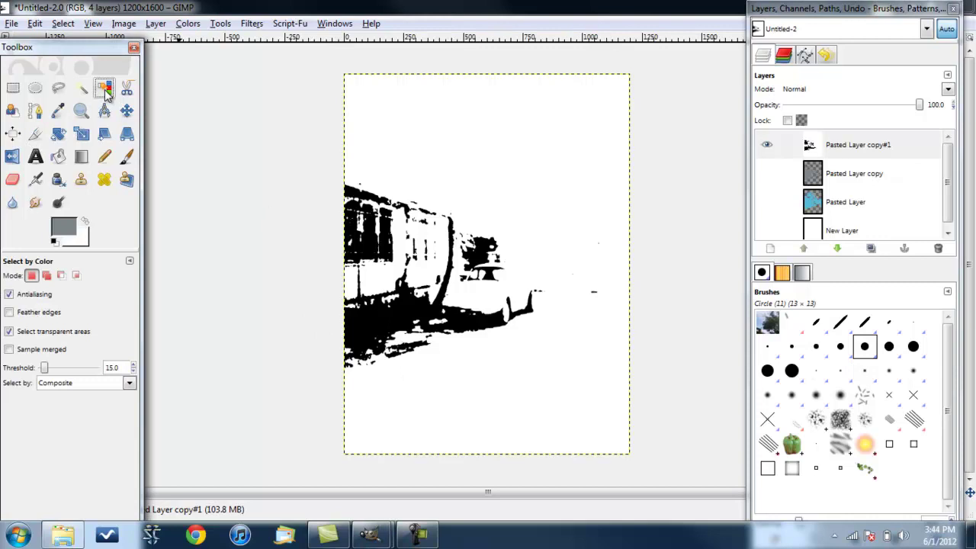
pyautogui.click(516, 127)
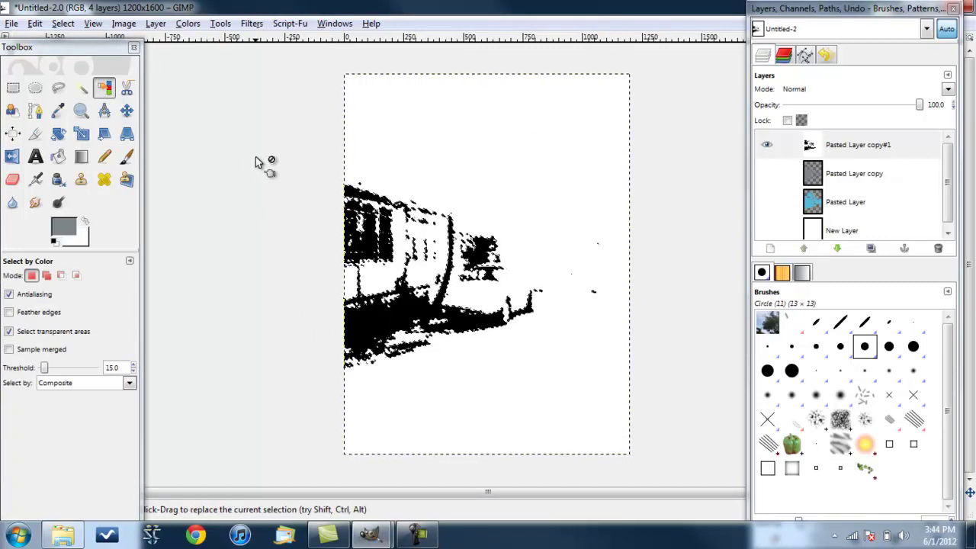
pyautogui.press('Delete')
pyautogui.click(63, 22)
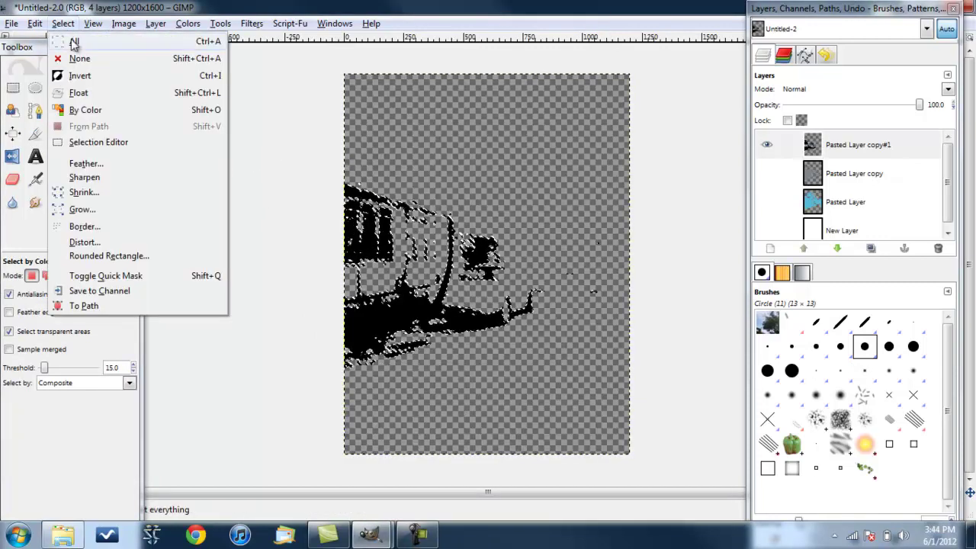
pyautogui.click(80, 59)
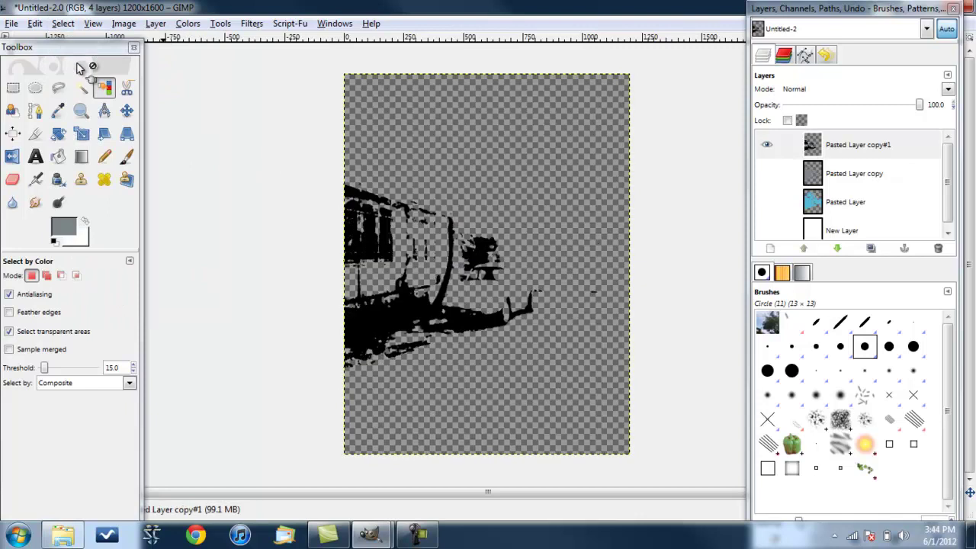
# - Switch the visibility of Pasted Layer copy#1 off and on to examine its black shapes, leaving it hidden
pyautogui.click(767, 145)
pyautogui.click(767, 148)
pyautogui.click(767, 149)
pyautogui.click(768, 151)
pyautogui.click(767, 148)
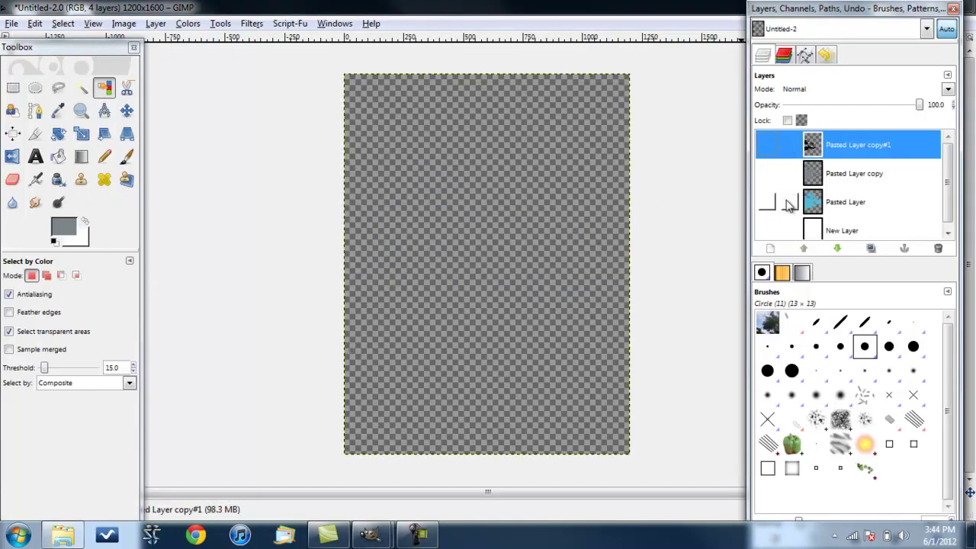
# - Make Pasted Layer, Pasted Layer copy, Pasted Layer copy#1 and the white New Layer background all visible
pyautogui.click(767, 201)
pyautogui.click(767, 173)
pyautogui.click(767, 146)
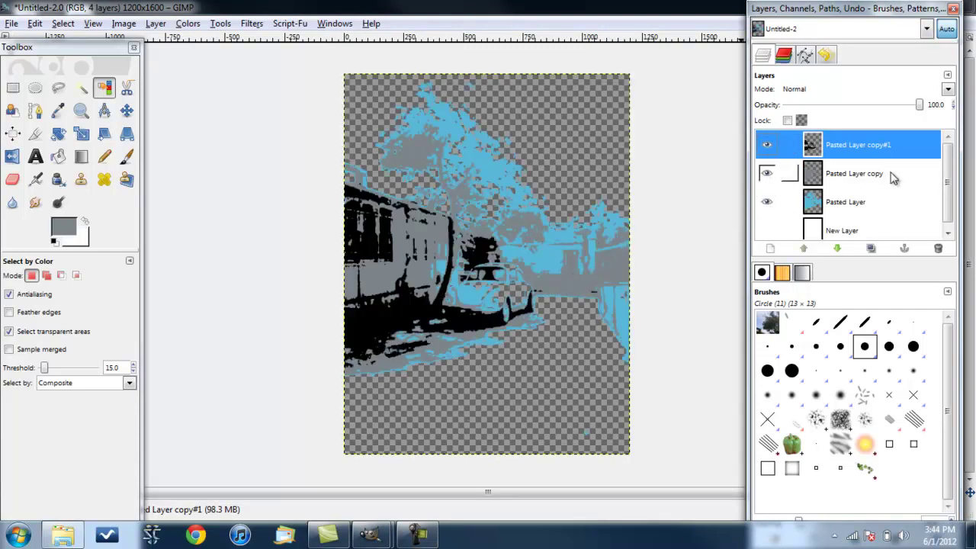
pyautogui.scroll(-1, 951, 169)
pyautogui.click(767, 228)
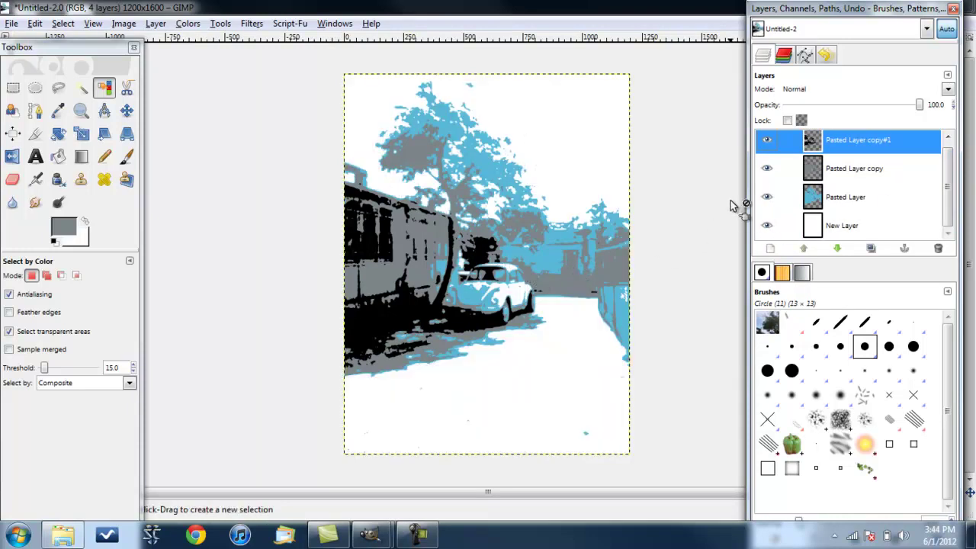
# - Hide the layers and show them again one by one to examine how each contributes to the image, ending with all four visible
pyautogui.click(767, 225)
pyautogui.click(767, 168)
pyautogui.click(767, 139)
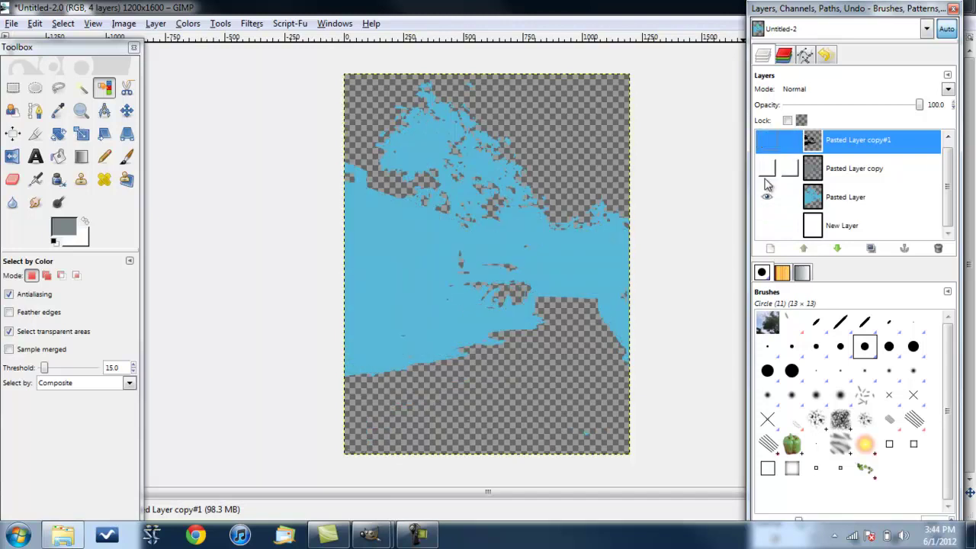
pyautogui.click(768, 197)
pyautogui.click(767, 168)
pyautogui.click(767, 168)
pyautogui.click(766, 141)
pyautogui.click(767, 168)
pyautogui.click(766, 197)
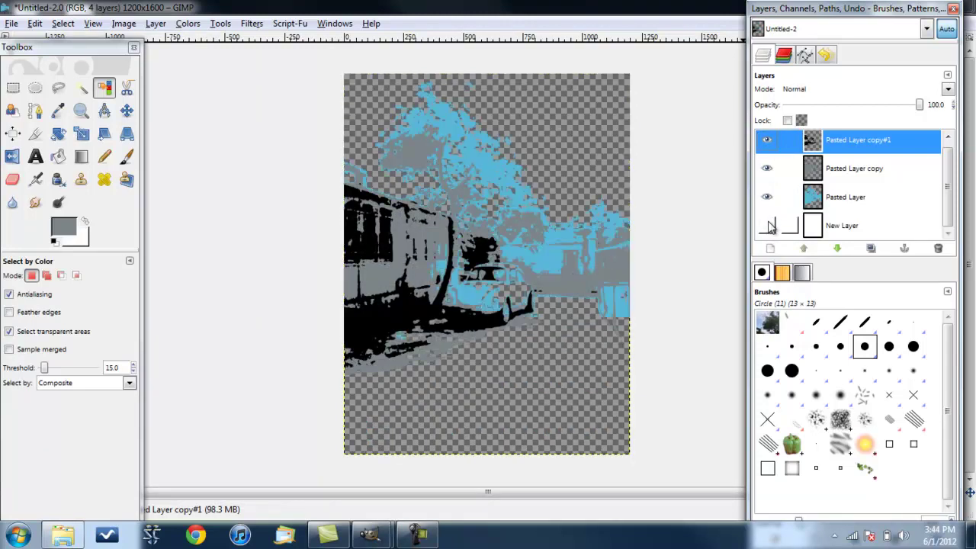
pyautogui.click(767, 225)
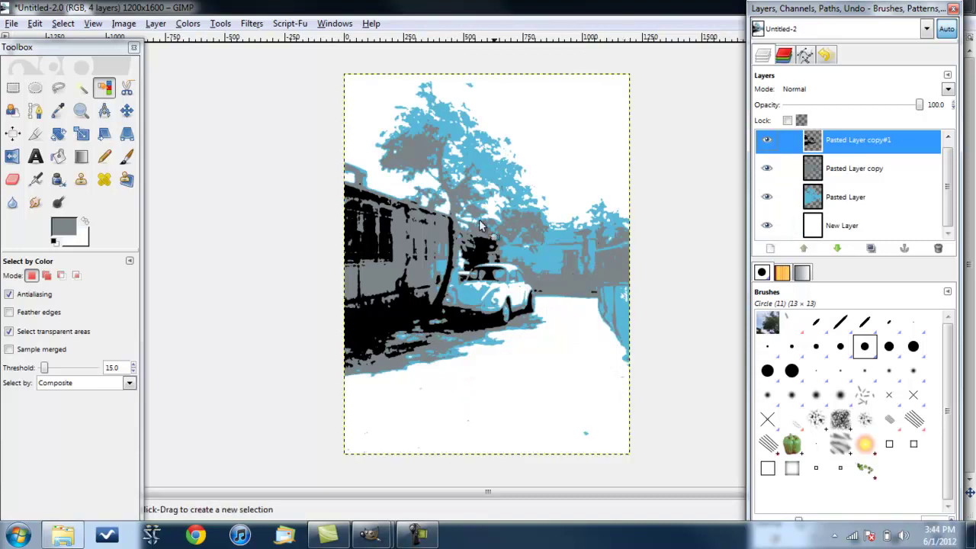